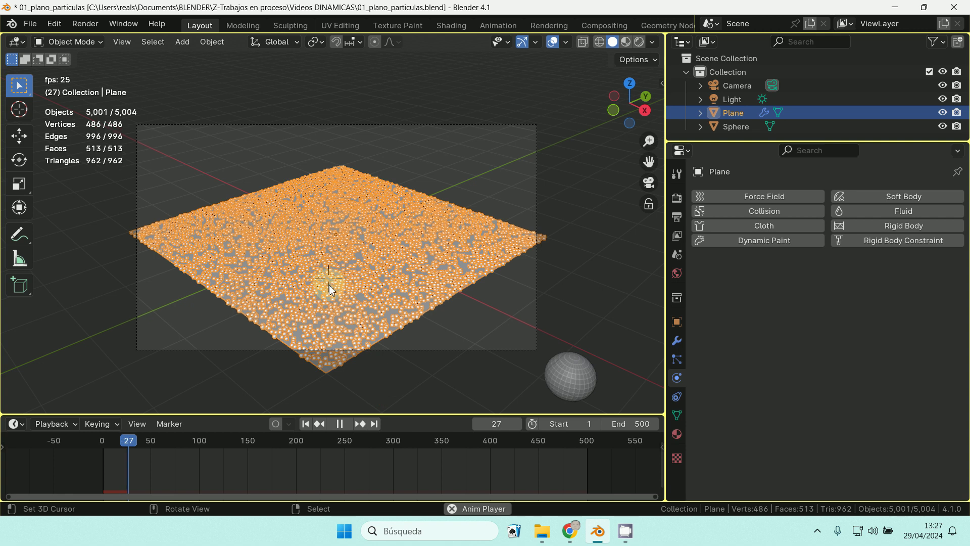
Stop the playback and examine the gravity field weight in the plane's particle system.
key(Escape)
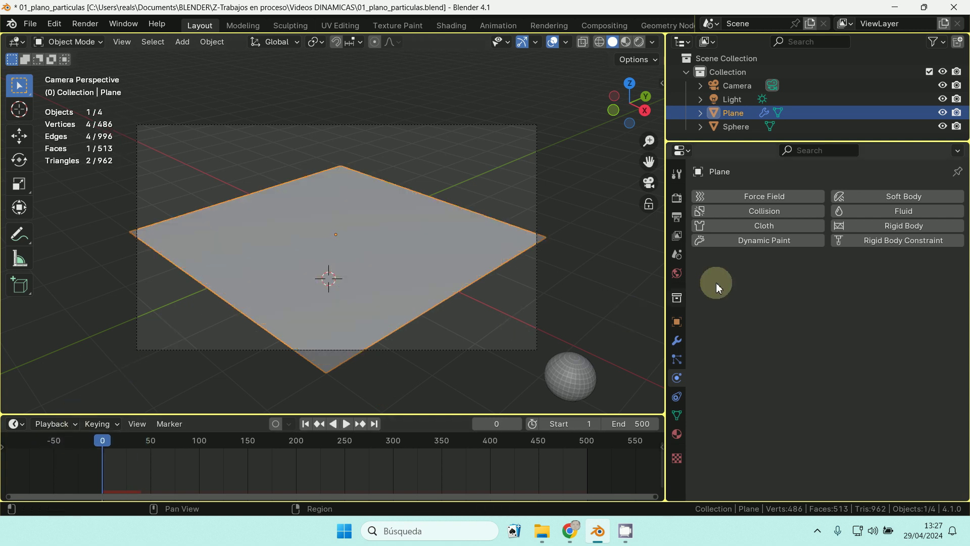
click(677, 359)
scroll(711, 372, down, 15)
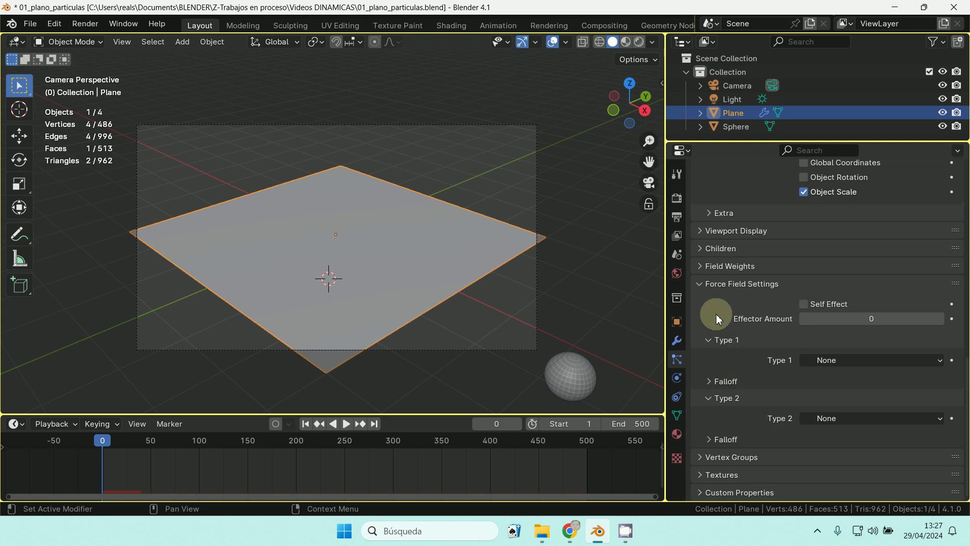
click(702, 284)
click(712, 440)
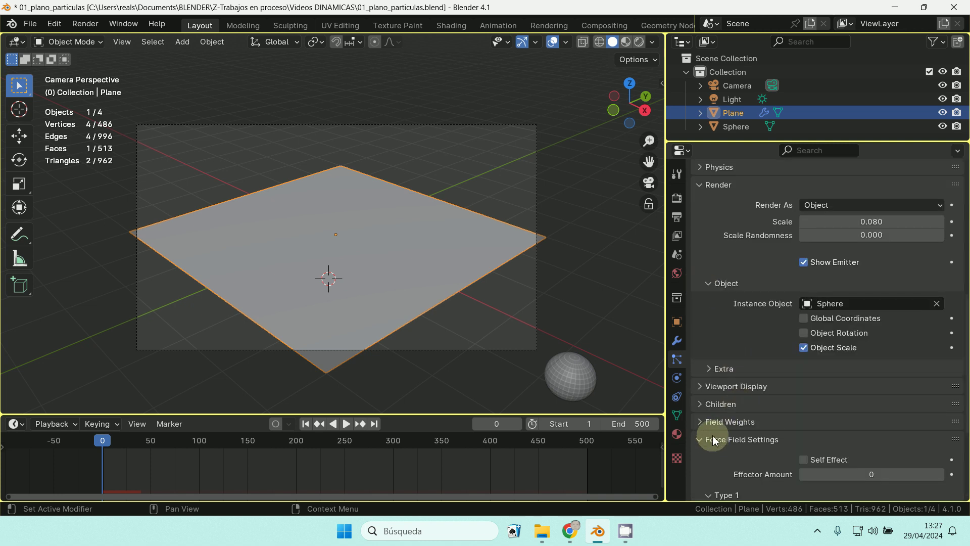
click(713, 437)
click(714, 423)
scroll(720, 420, down, 3)
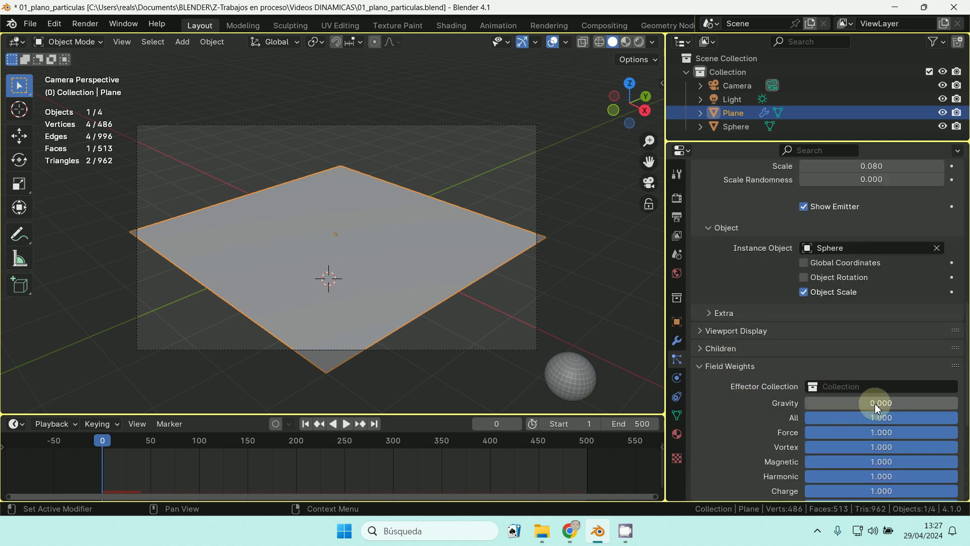
scroll(817, 405, up, 15)
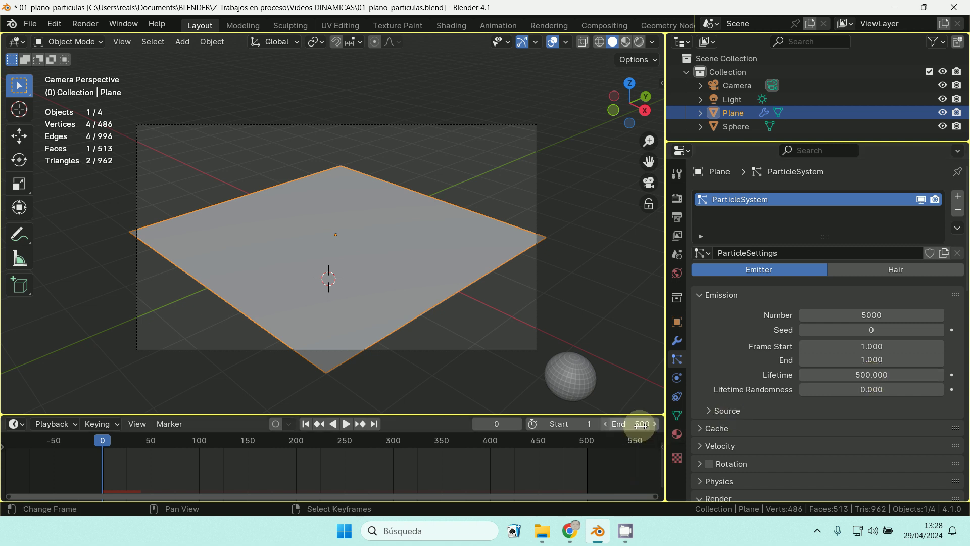
Examine the particle system's velocity settings, play the animation briefly and return to the first frame.
scroll(720, 432, down, 3)
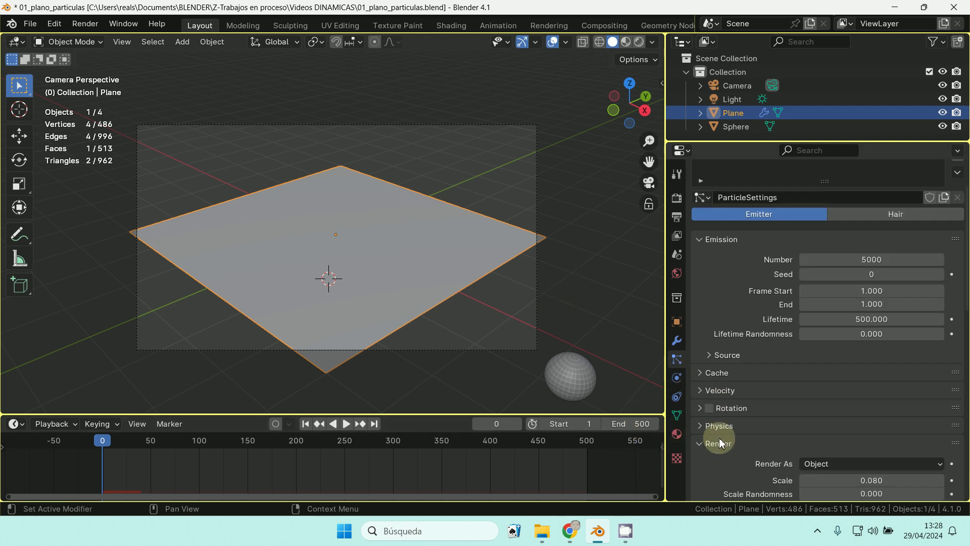
click(710, 390)
scroll(844, 412, down, 3)
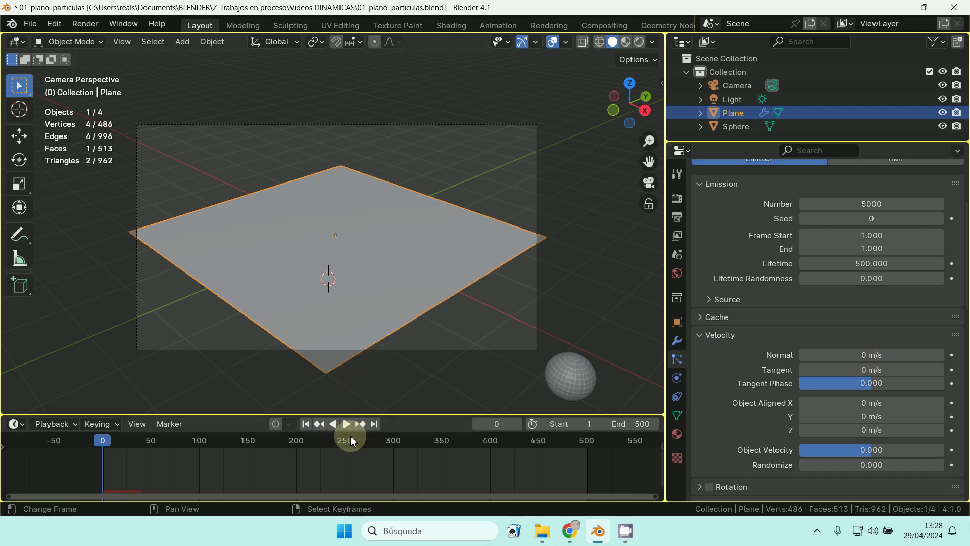
click(346, 425)
click(346, 424)
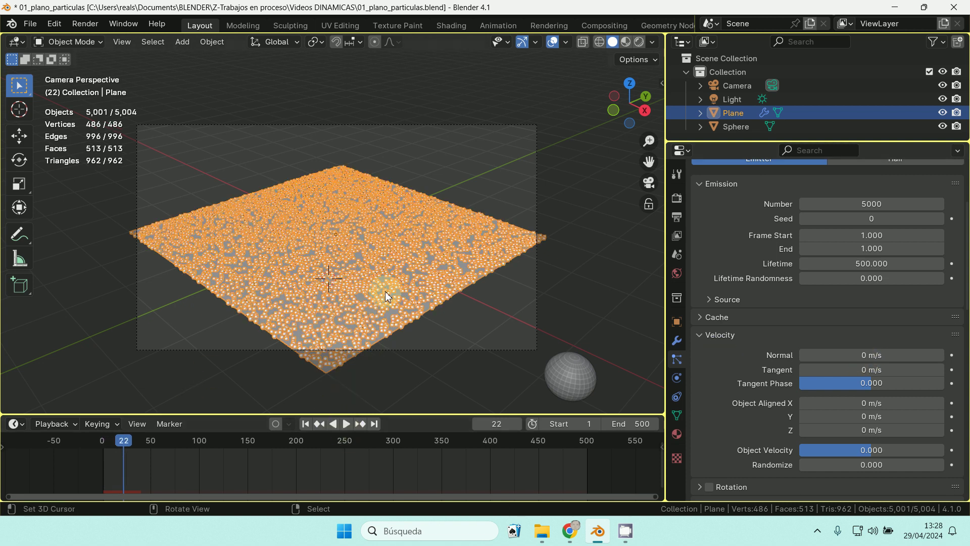
click(345, 425)
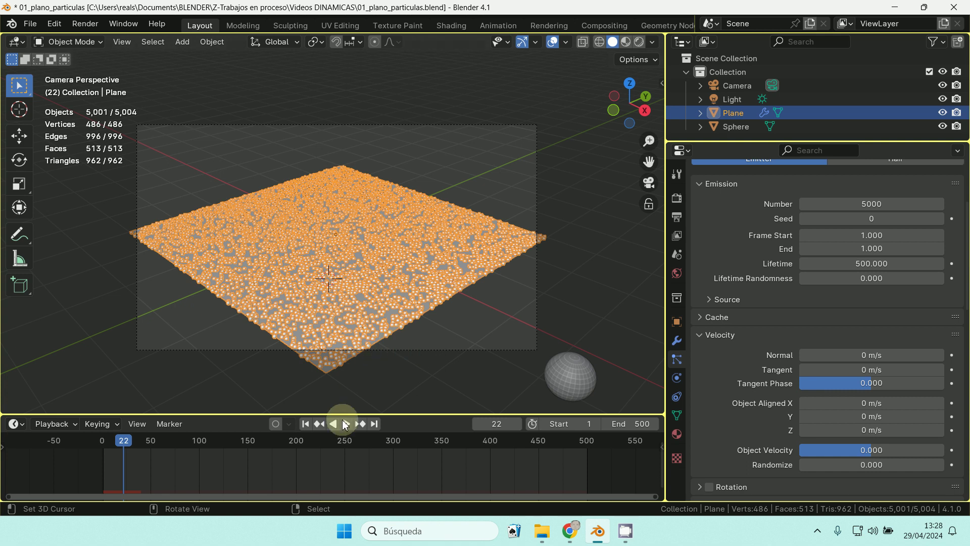
click(303, 424)
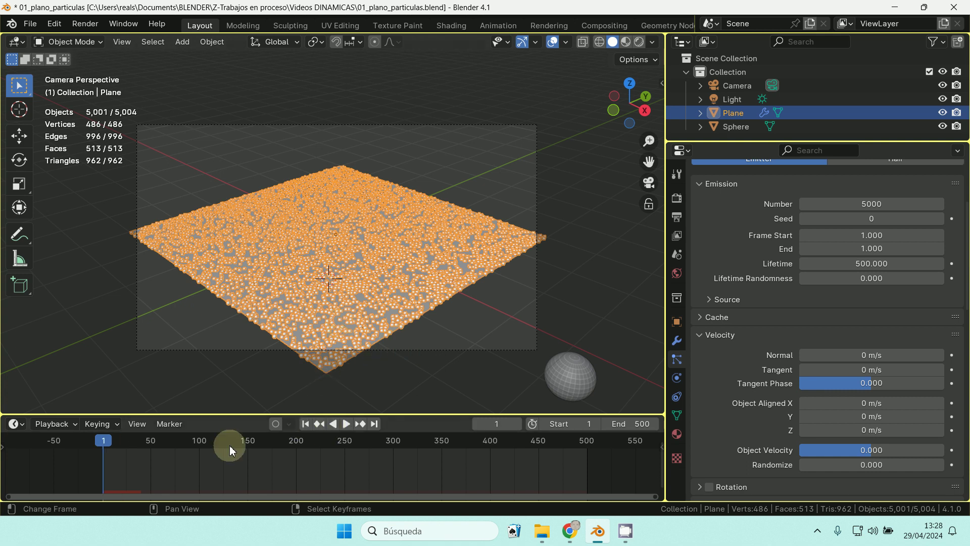
Snap the 3D cursor to the selected plane's origin and add a Texture force field there.
drag(340, 237, 338, 241)
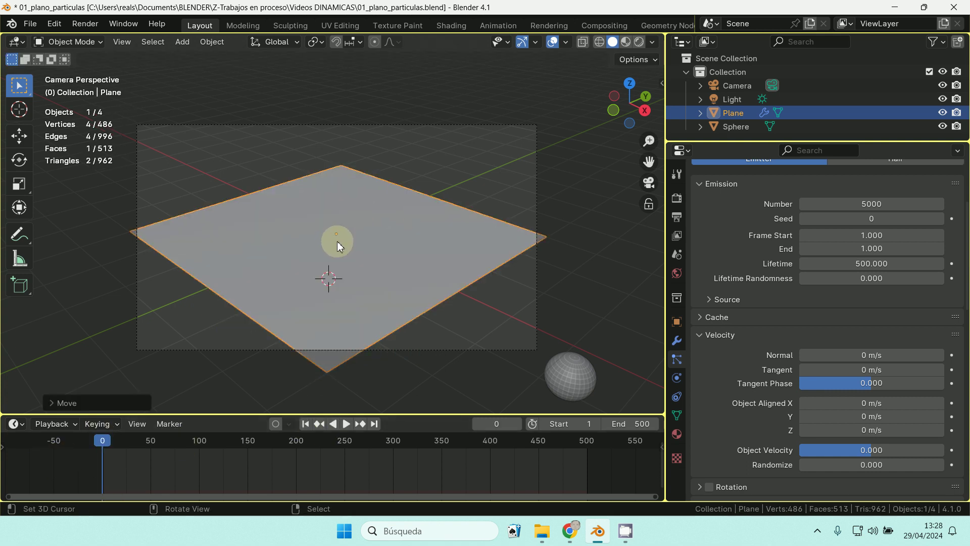
key(shift+s)
click(335, 318)
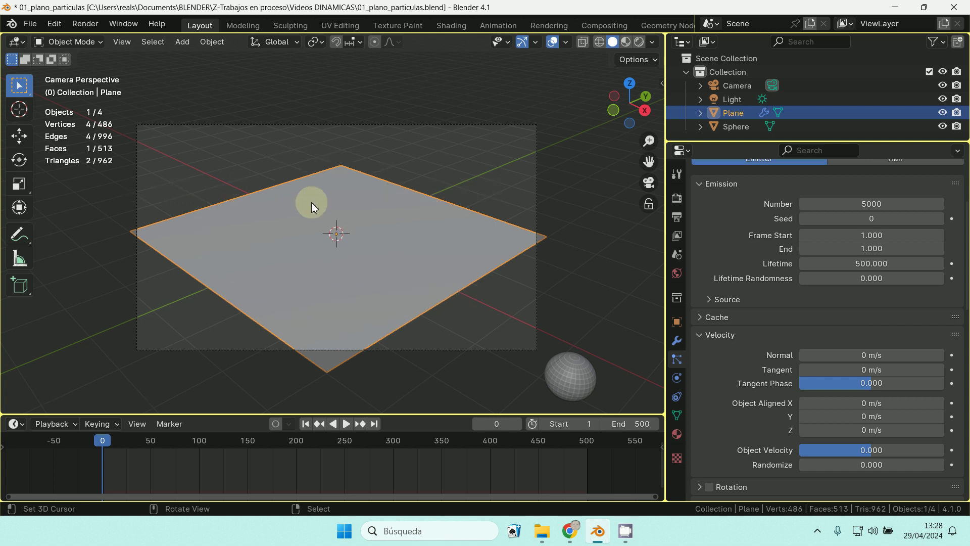
click(182, 42)
mouse_move(223, 297)
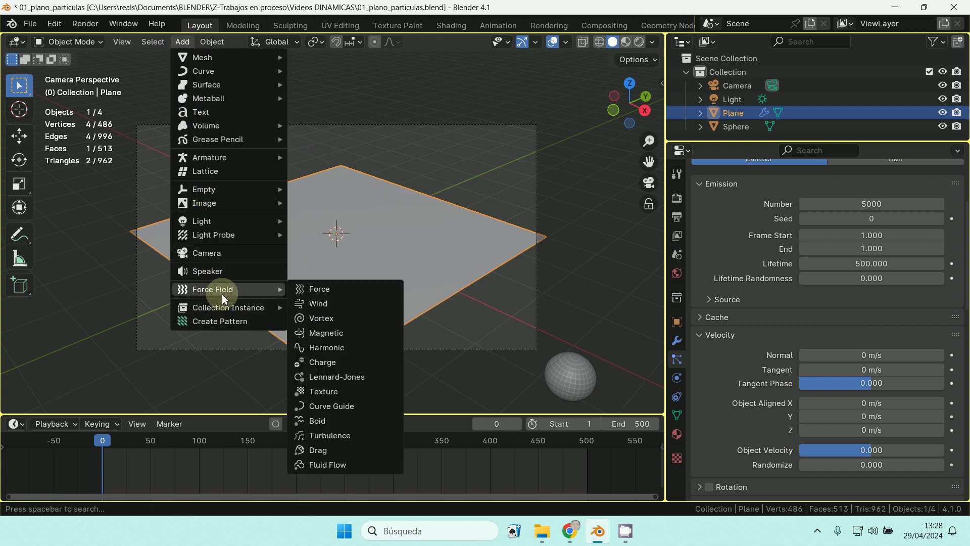
click(324, 393)
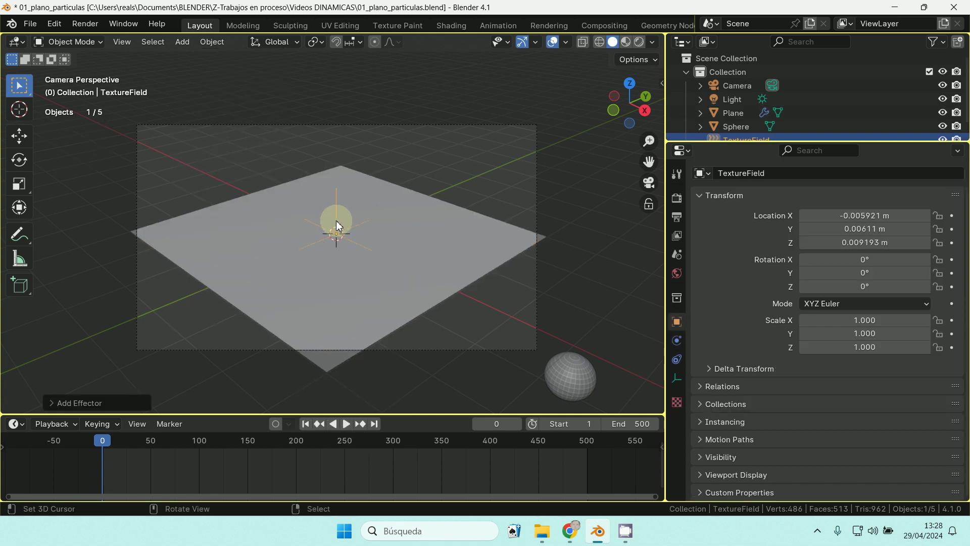
Create a new texture for the force field, with type Wood and pattern Rings.
click(677, 403)
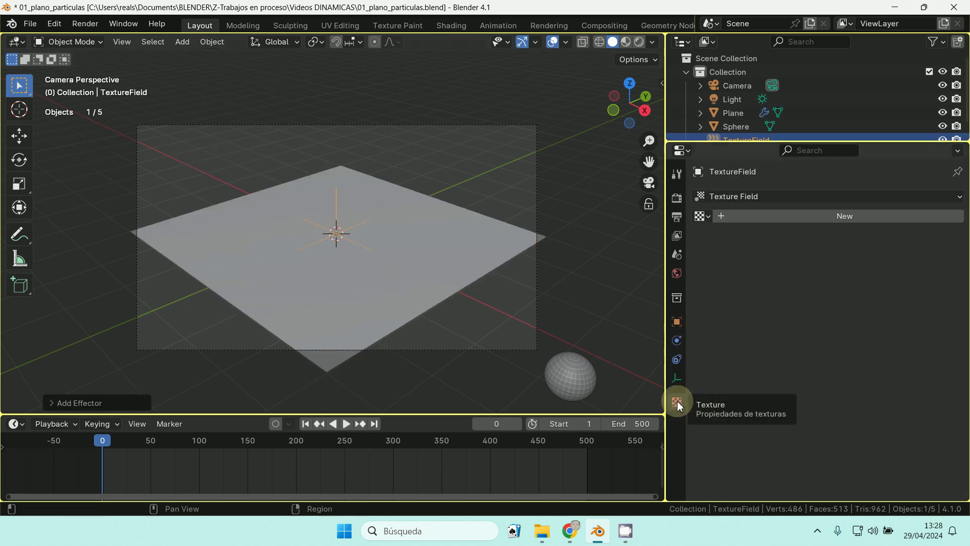
click(756, 216)
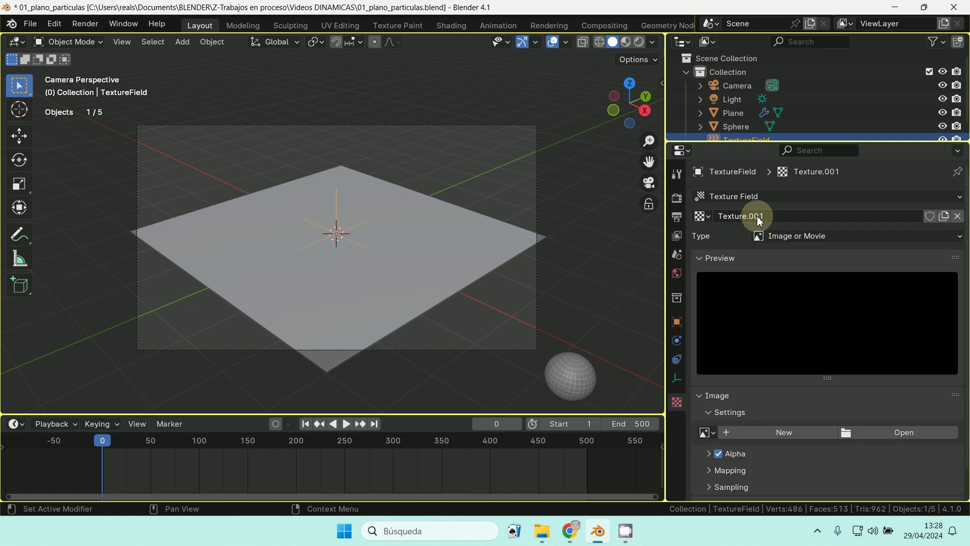
click(802, 236)
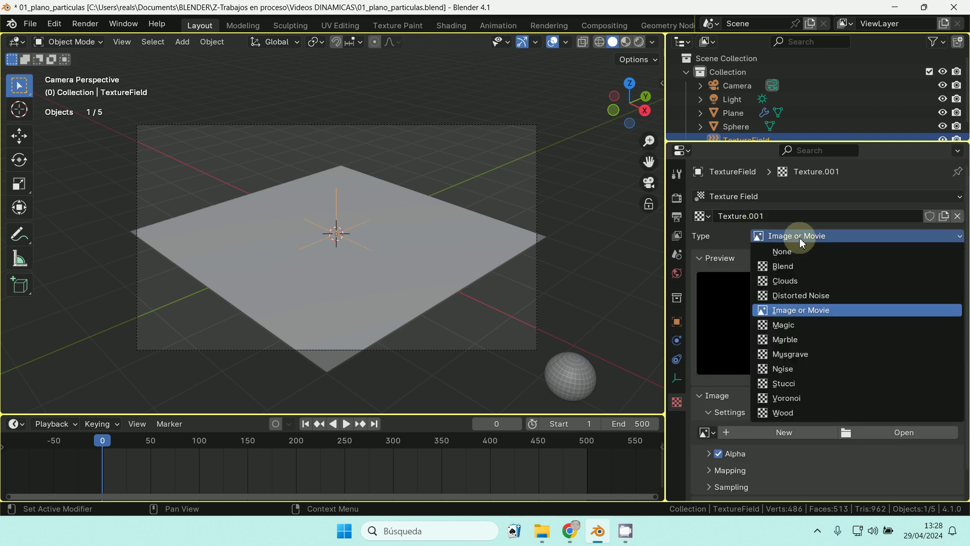
click(791, 417)
scroll(808, 356, down, 3)
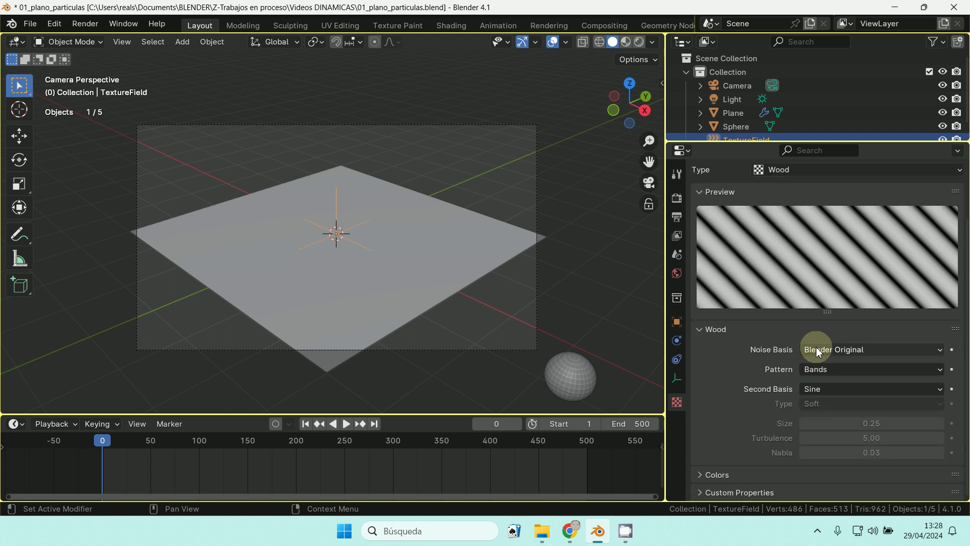
click(819, 369)
click(826, 400)
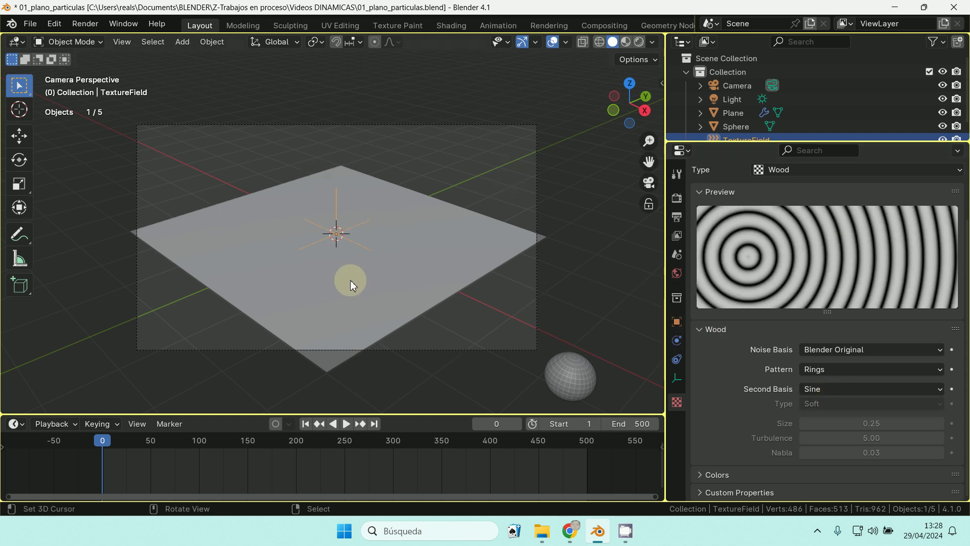
Enable the 2D option in the force field's physics settings and choose Texture.001 as its texture.
scroll(453, 283, down, 1)
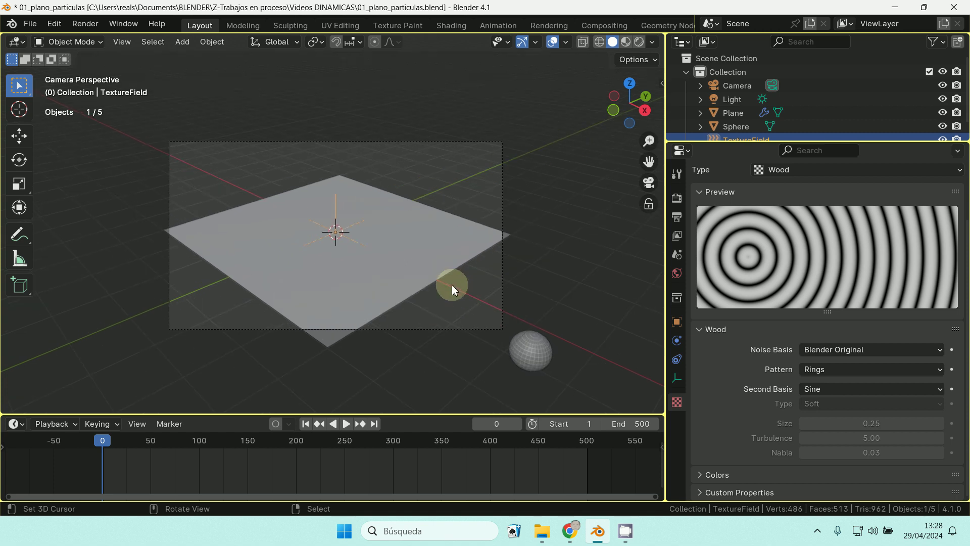
scroll(452, 284, up, 3)
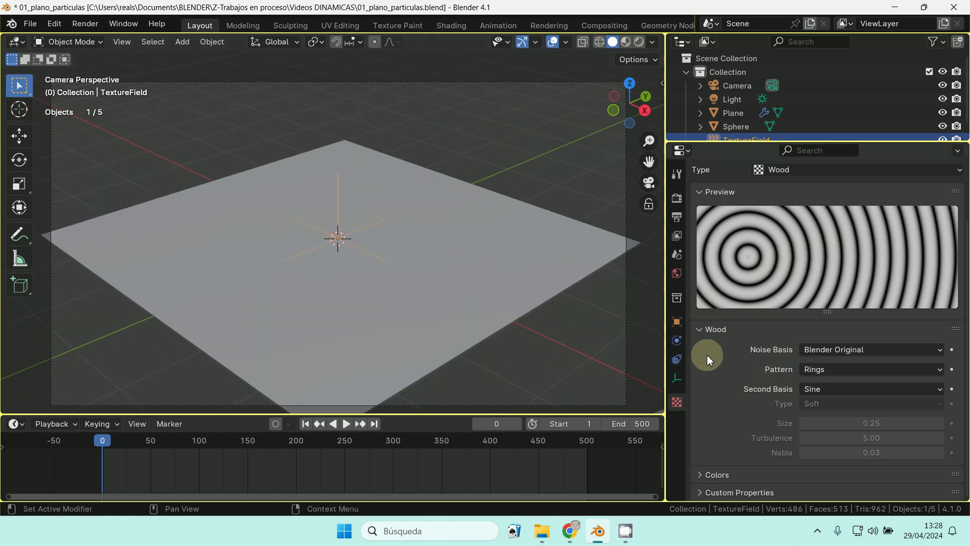
click(677, 342)
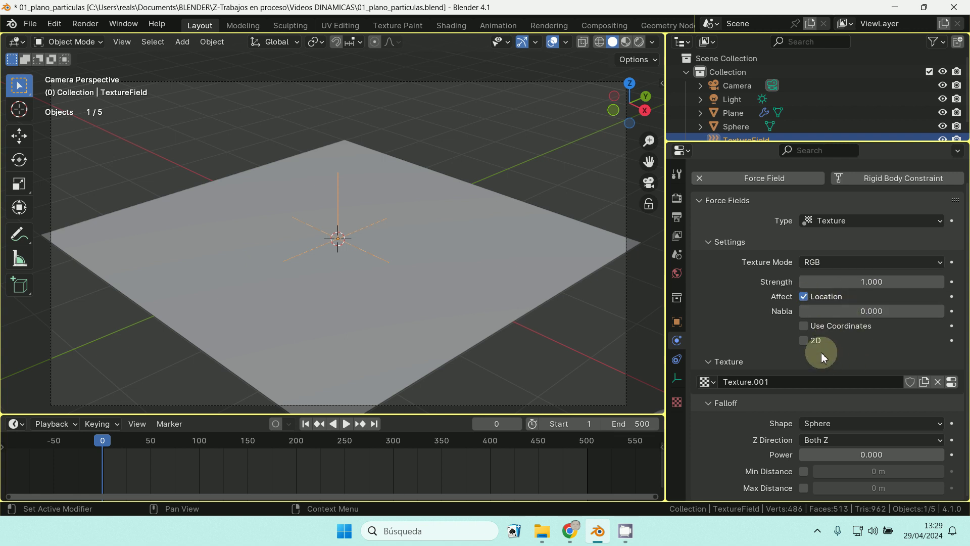
click(805, 340)
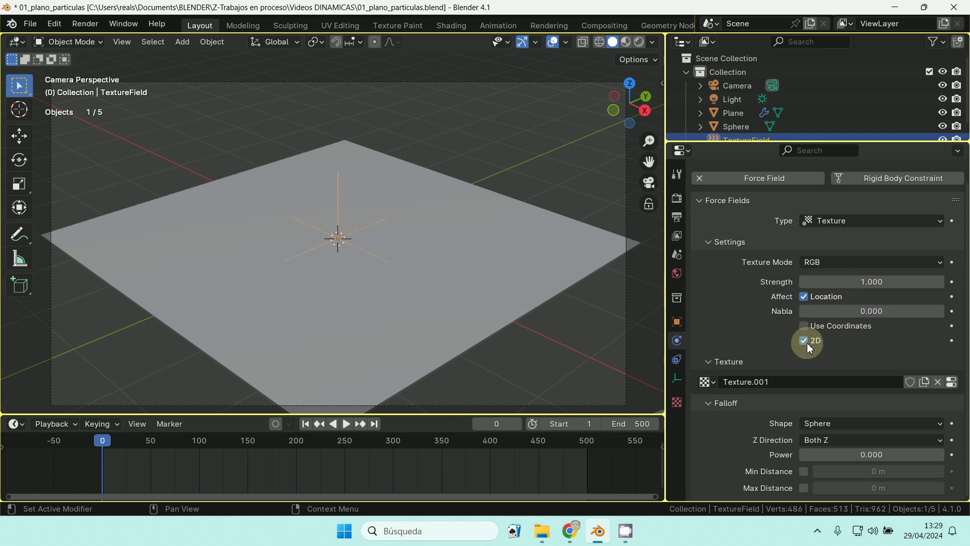
click(707, 382)
click(731, 238)
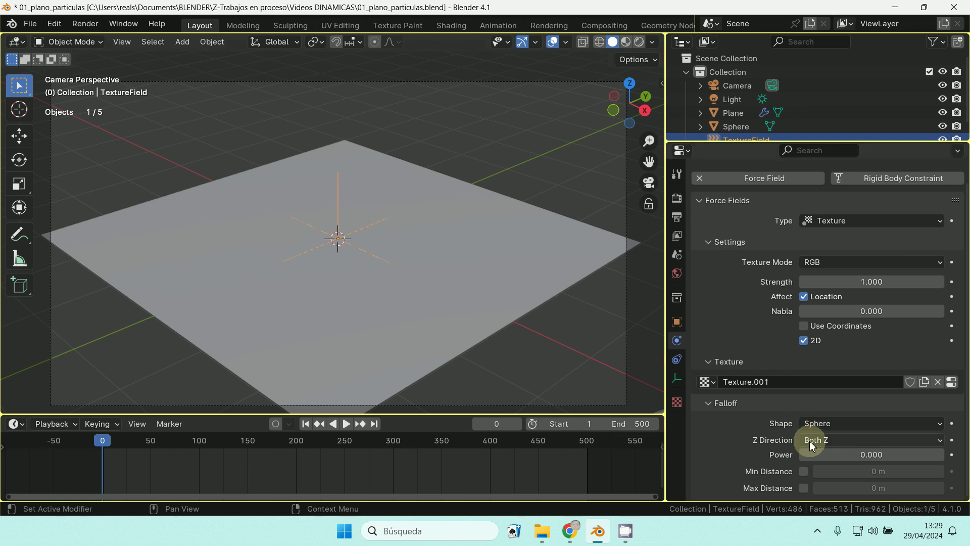
Play the simulation and try the force field with strength 4.7 and Nabla 0.2.
click(346, 426)
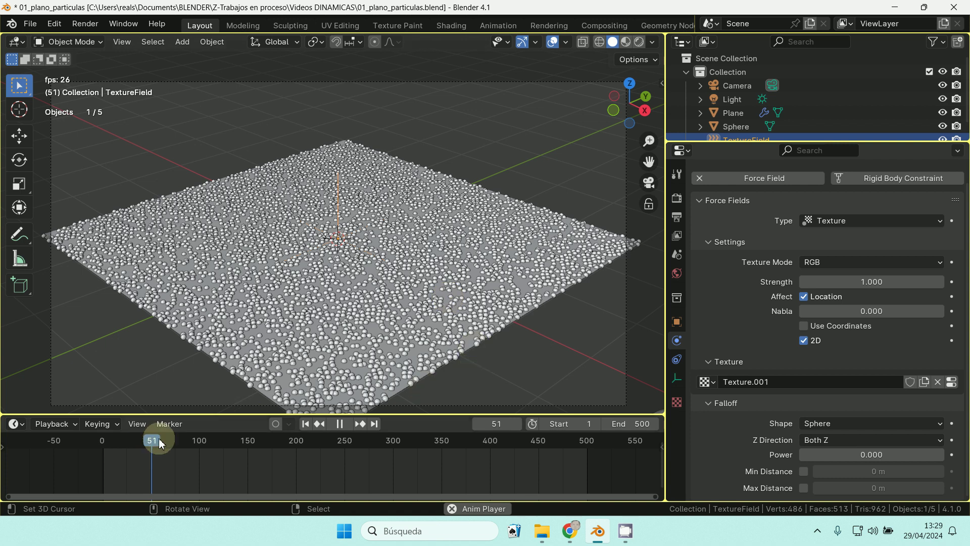
scroll(910, 305, up, 1)
drag(886, 300, 868, 325)
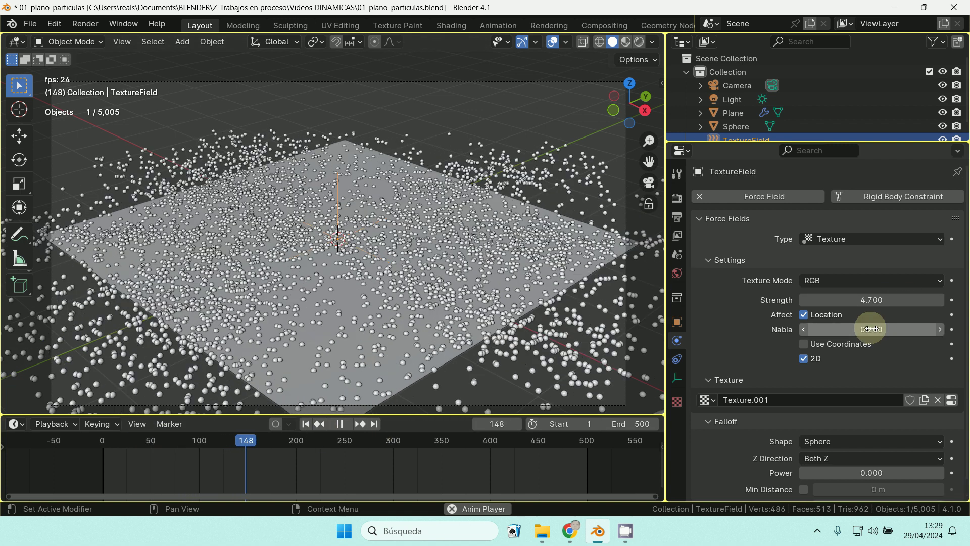
key(Escape)
click(540, 304)
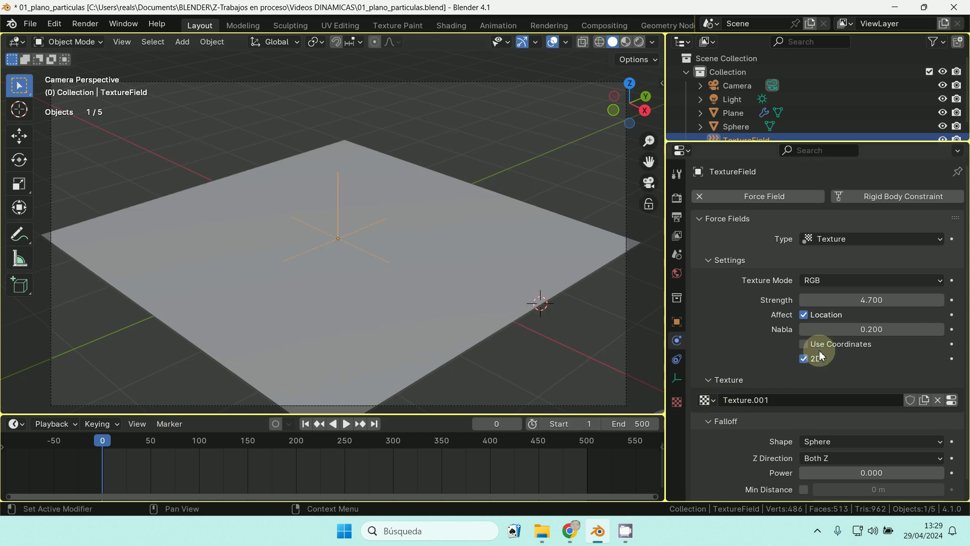
Set the texture force field's Nabla to 0.01 and strength to 2, and preview the particle simulation.
drag(869, 329, 864, 328)
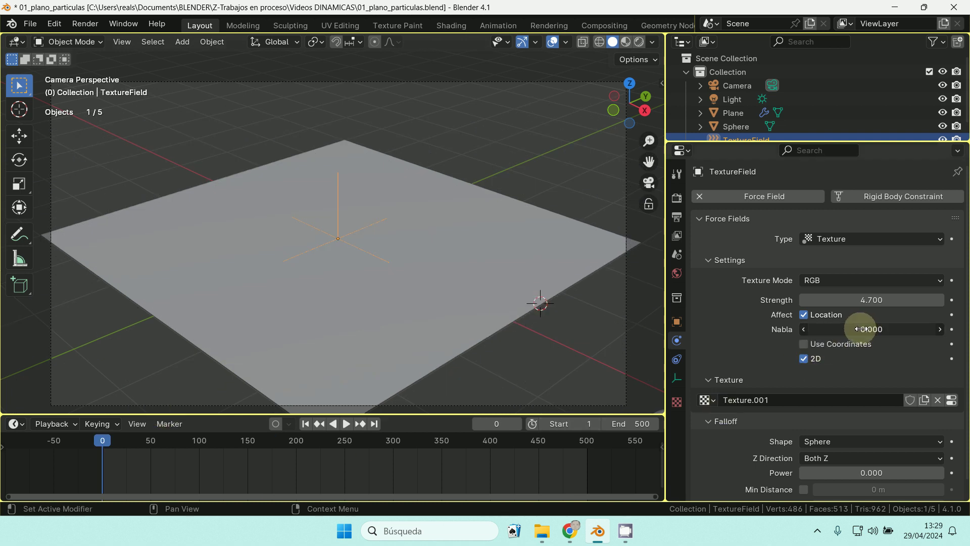
click(862, 329)
text(0.01)
key(Return)
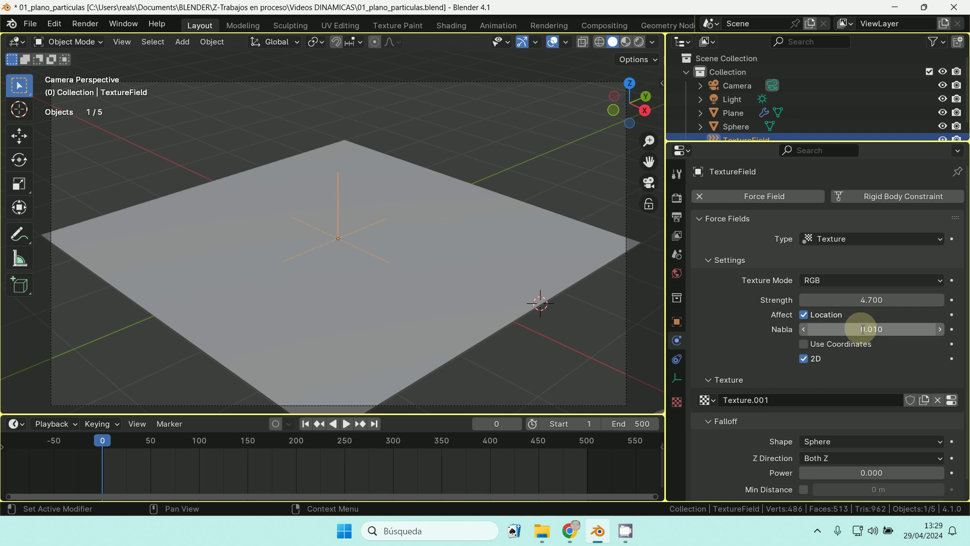
click(892, 303)
text(2)
key(Return)
click(347, 424)
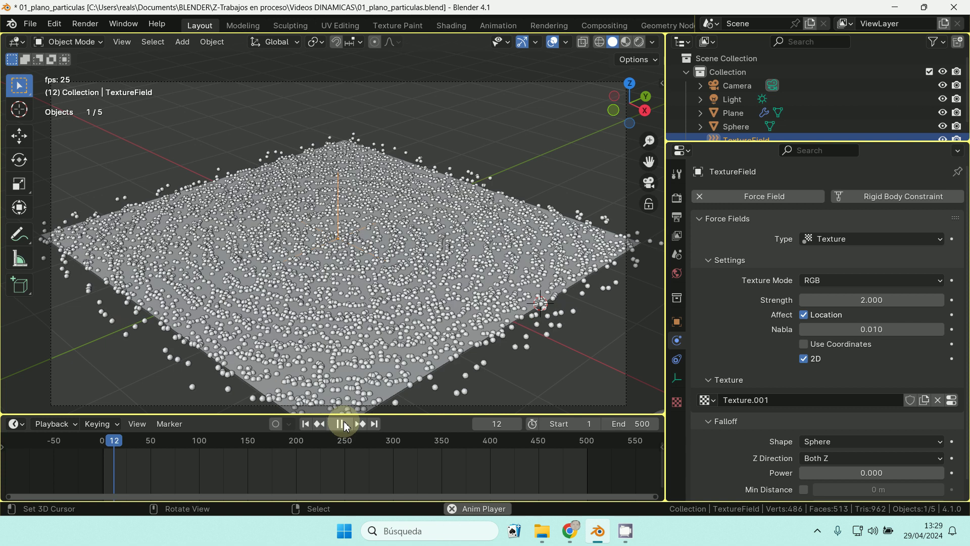
key(Escape)
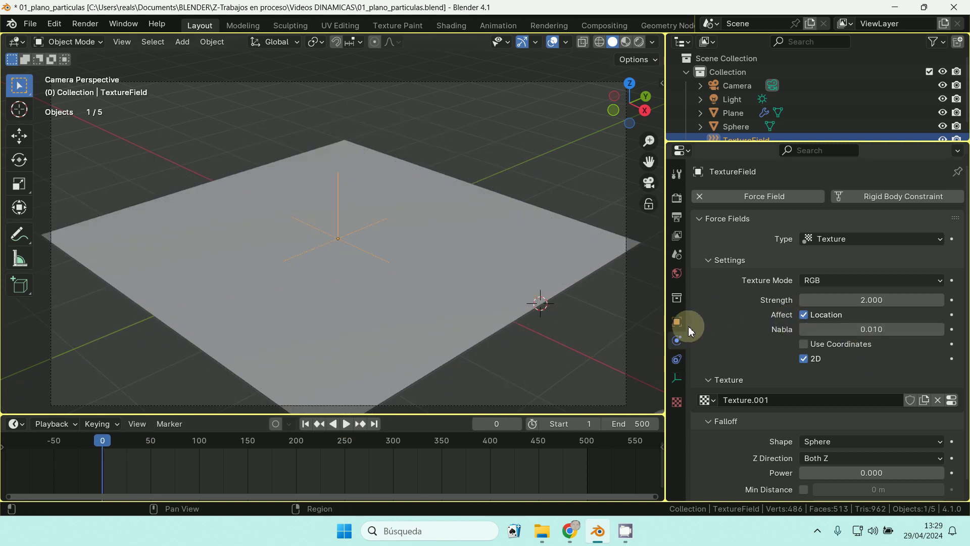
Select the plane and examine the Physics settings of its particle system.
click(526, 251)
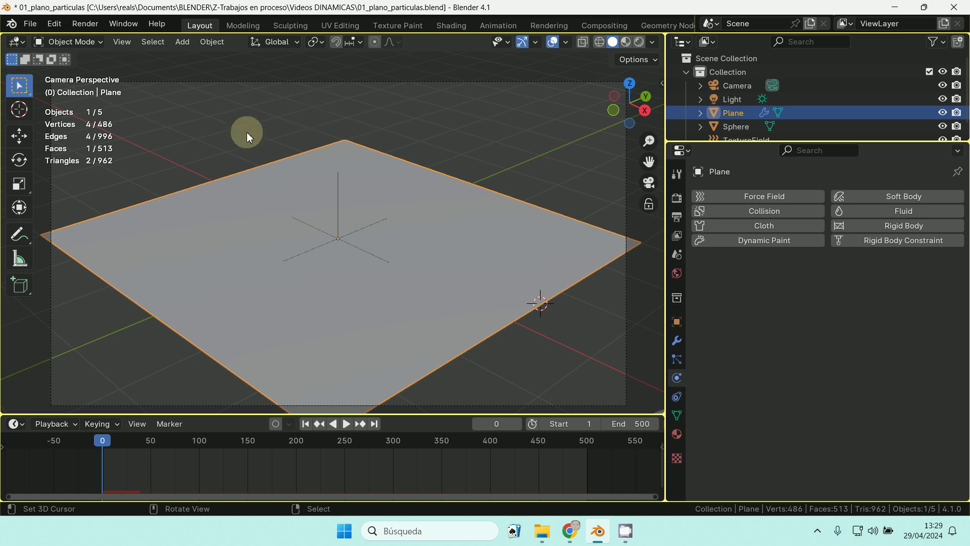
click(677, 360)
scroll(786, 360, down, 6)
scroll(786, 360, down, 8)
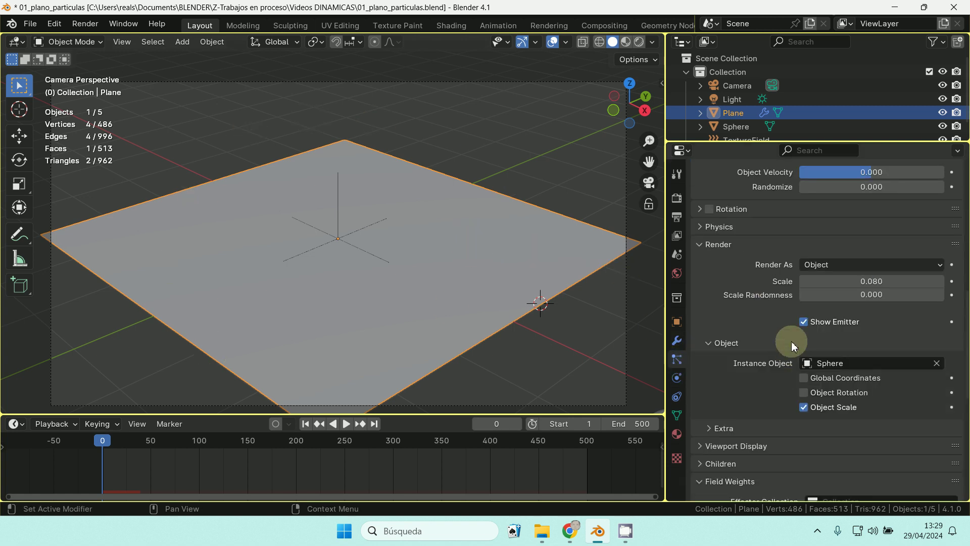
click(714, 227)
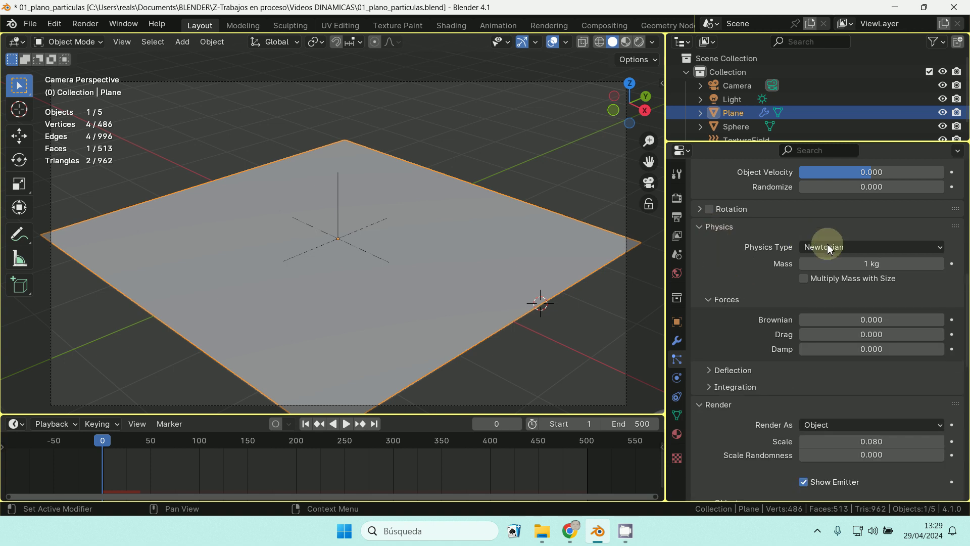
click(703, 226)
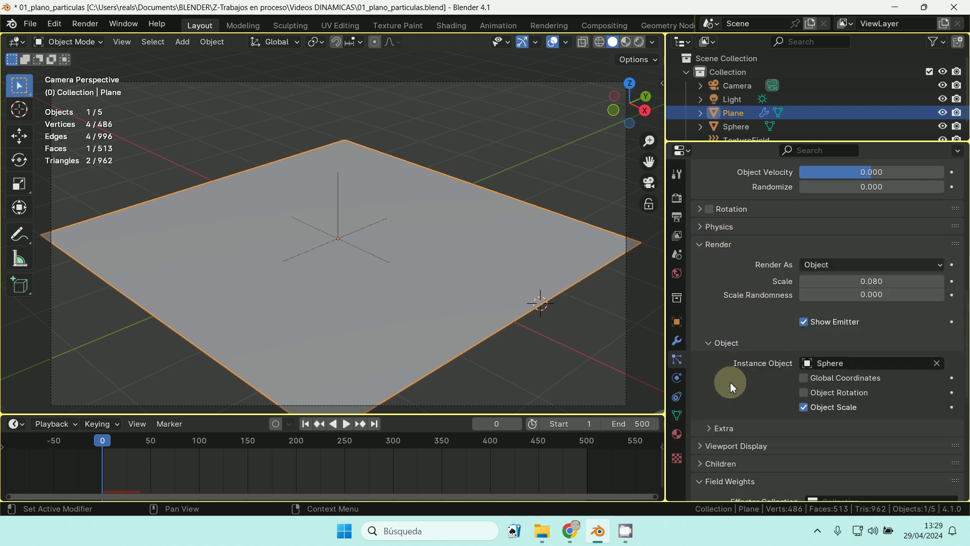
Set the particle system's Damp force to 1 in its Newtonian physics settings and play the simulation.
scroll(731, 385, down, 4)
scroll(712, 373, up, 15)
scroll(727, 311, up, 4)
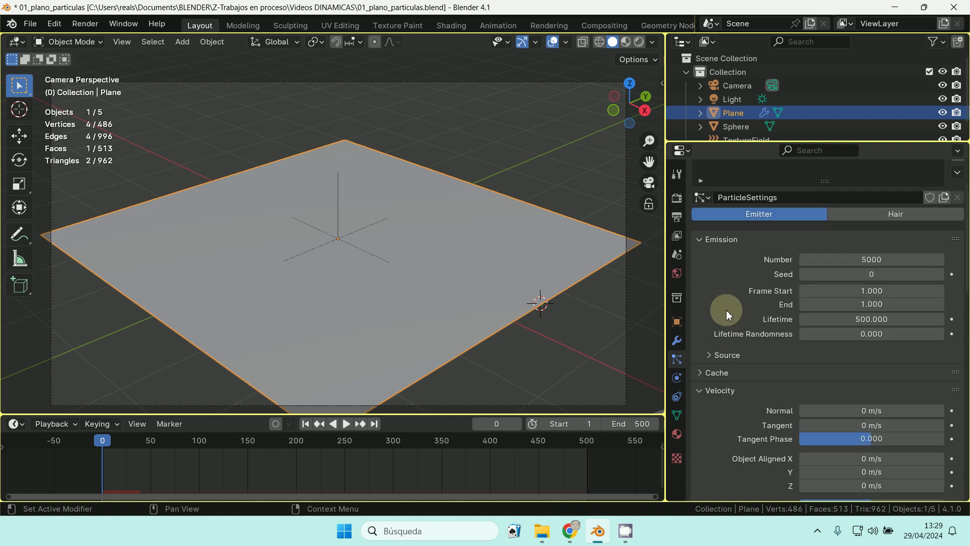
scroll(728, 298, down, 5)
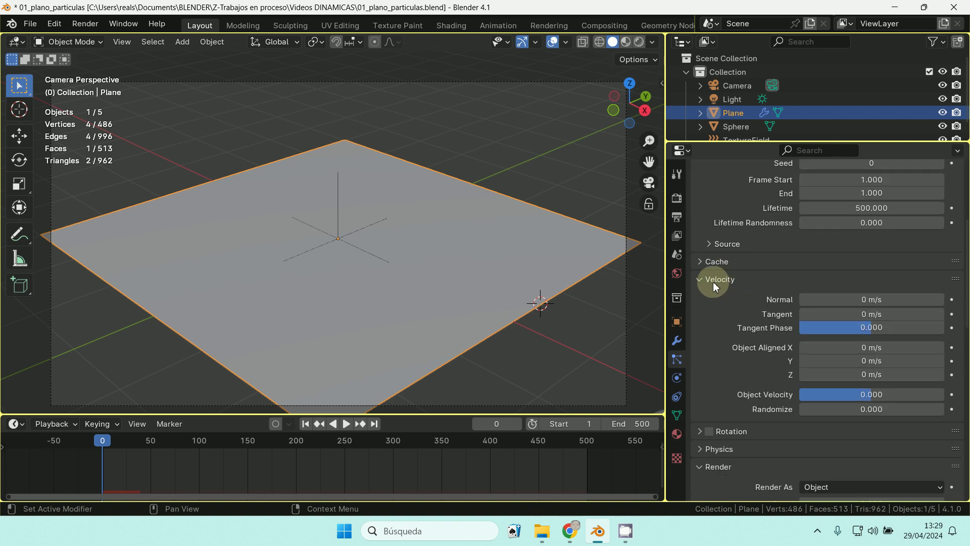
scroll(708, 283, down, 7)
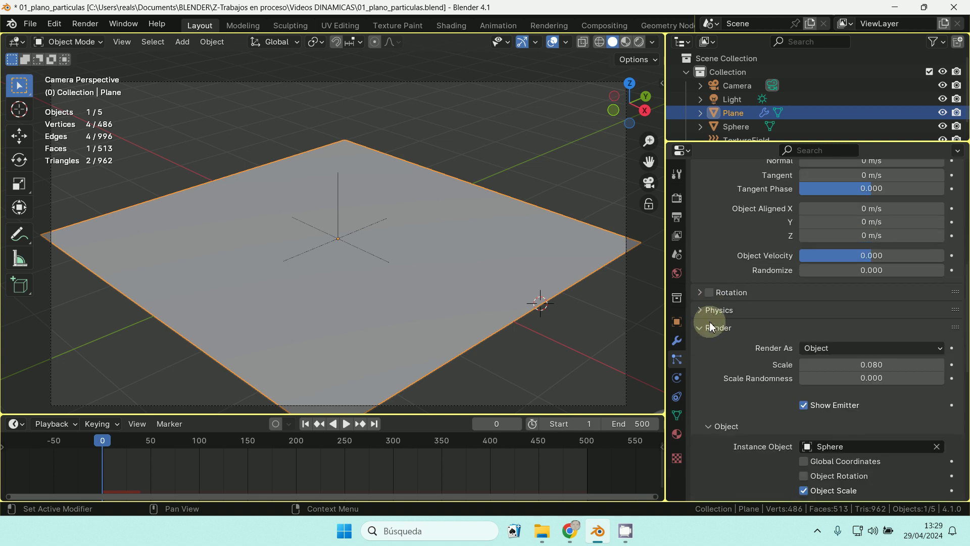
click(710, 310)
scroll(753, 327, down, 4)
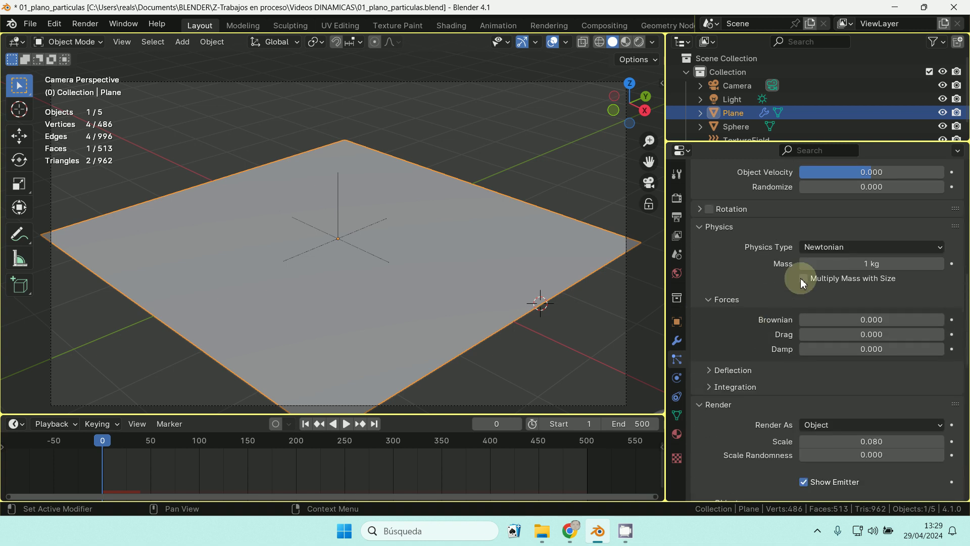
click(822, 248)
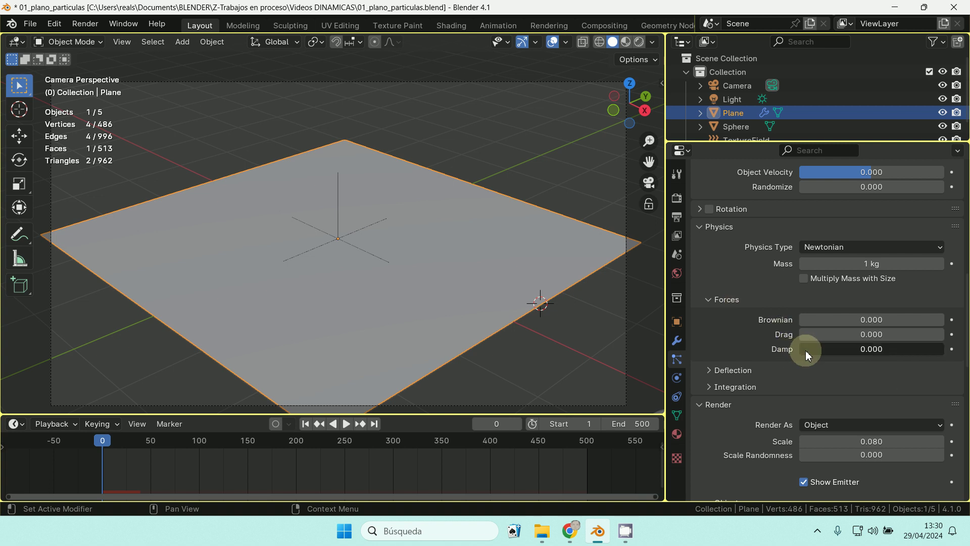
drag(805, 350, 226, 370)
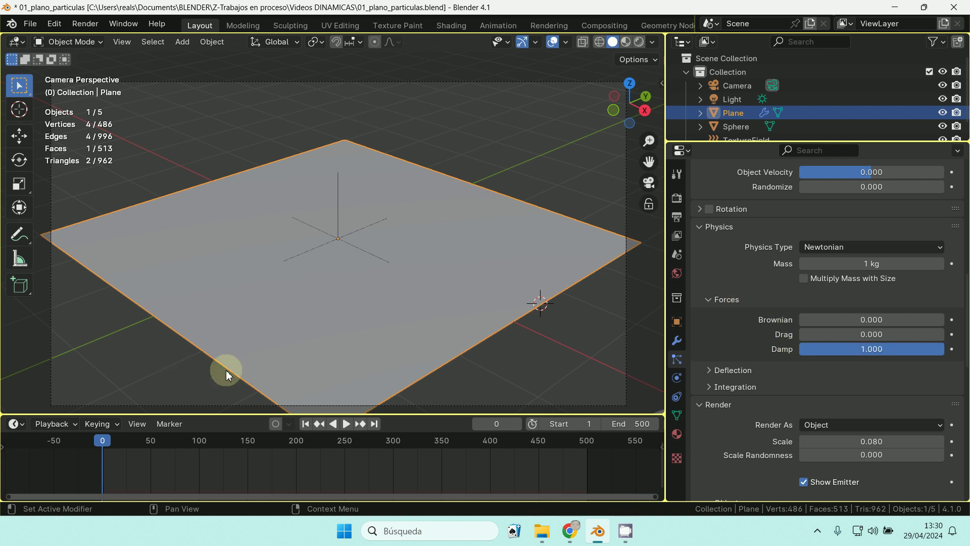
click(346, 423)
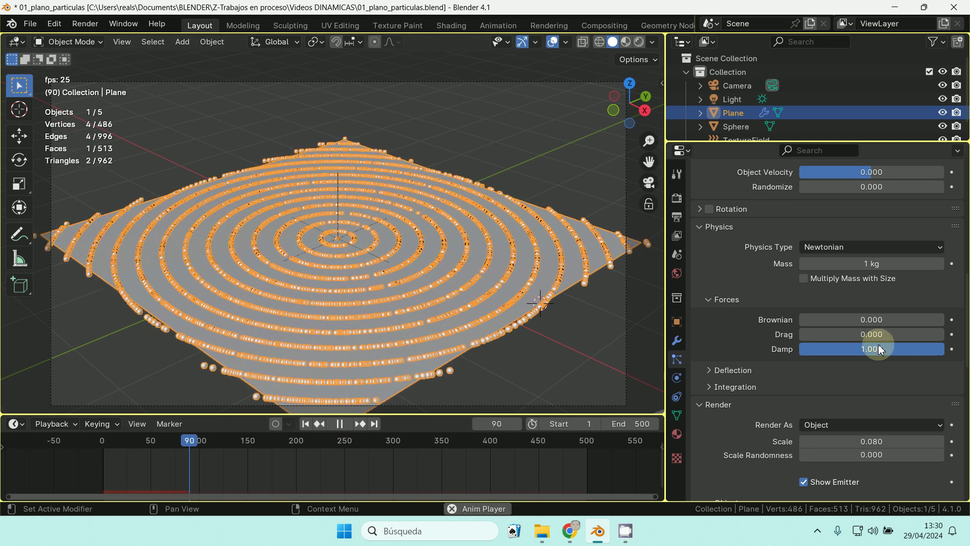
Try a particle Drag of 0.716, then undo that change.
mouse_move(878, 334)
mouse_down()
mouse_move(102, 336)
mouse_move(253, 348)
mouse_move(224, 346)
mouse_move(881, 336)
mouse_move(861, 340)
mouse_up()
key(Escape)
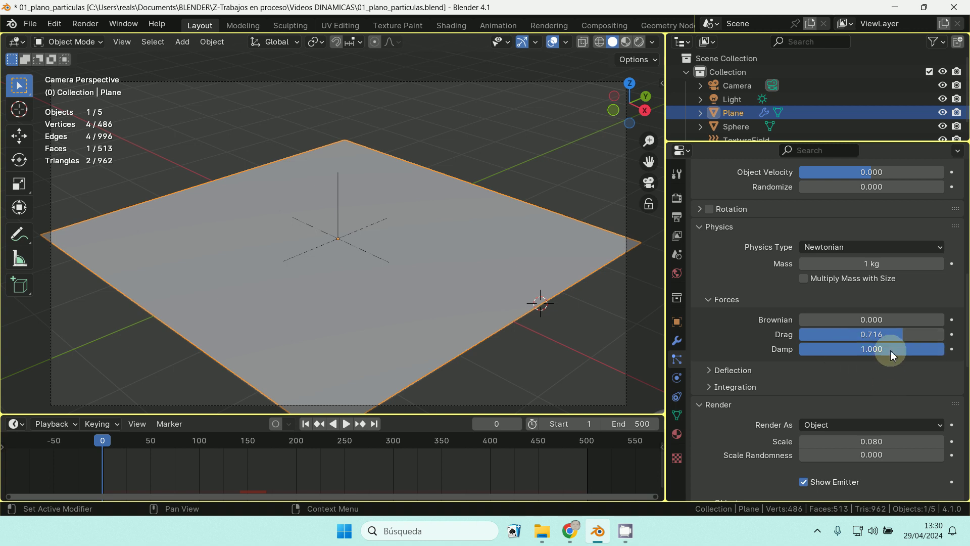
key(ctrl+z)
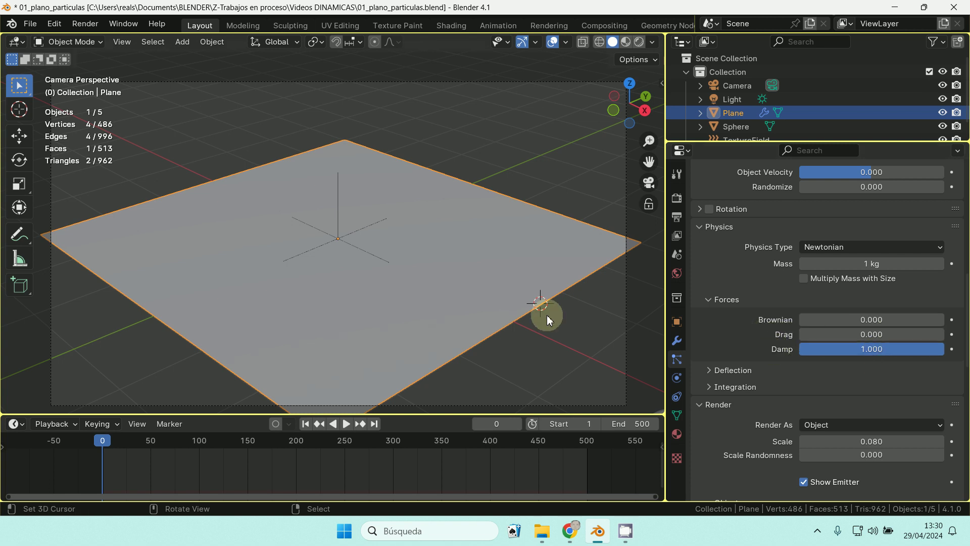
Replay the damped particle simulation, then stop it and return to frame 0.
click(347, 424)
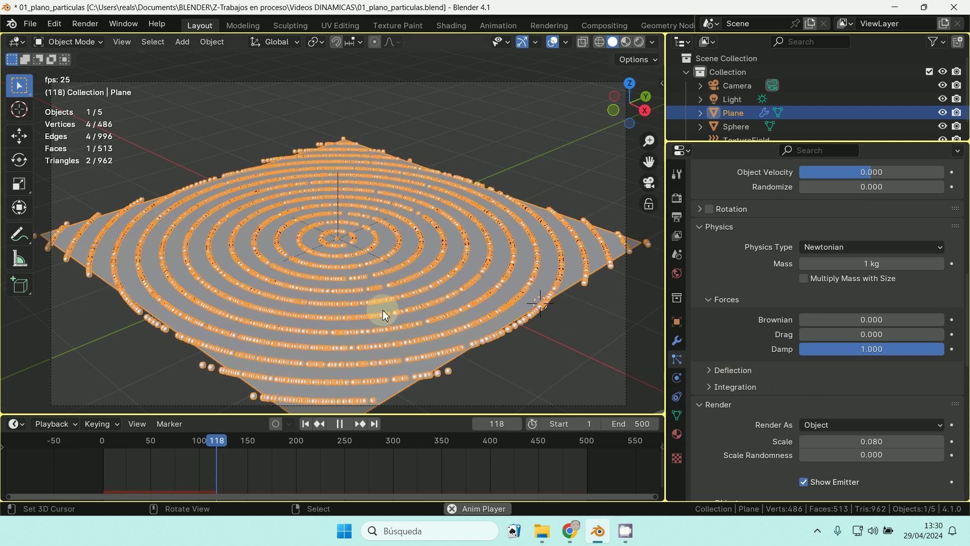
key(shift+Left)
key(shift+Left)
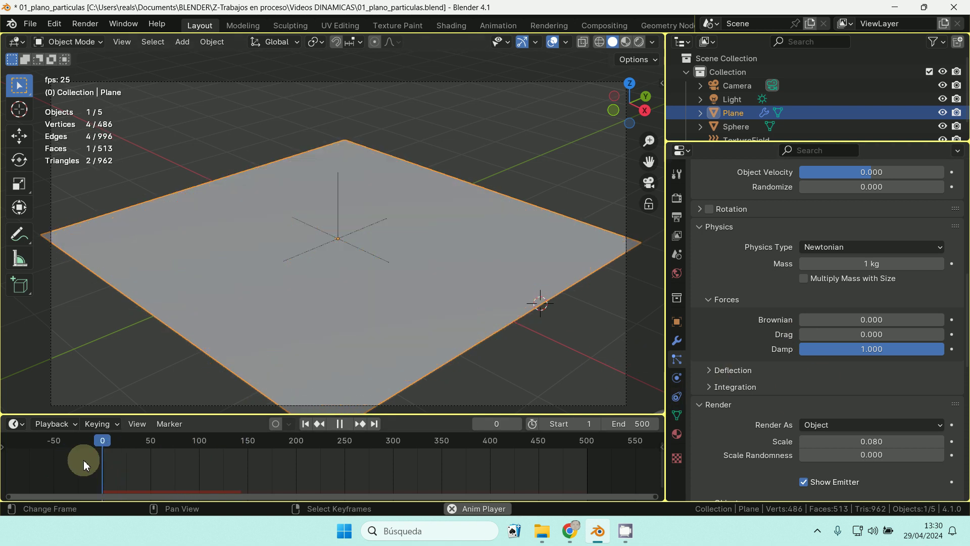
click(340, 423)
click(102, 452)
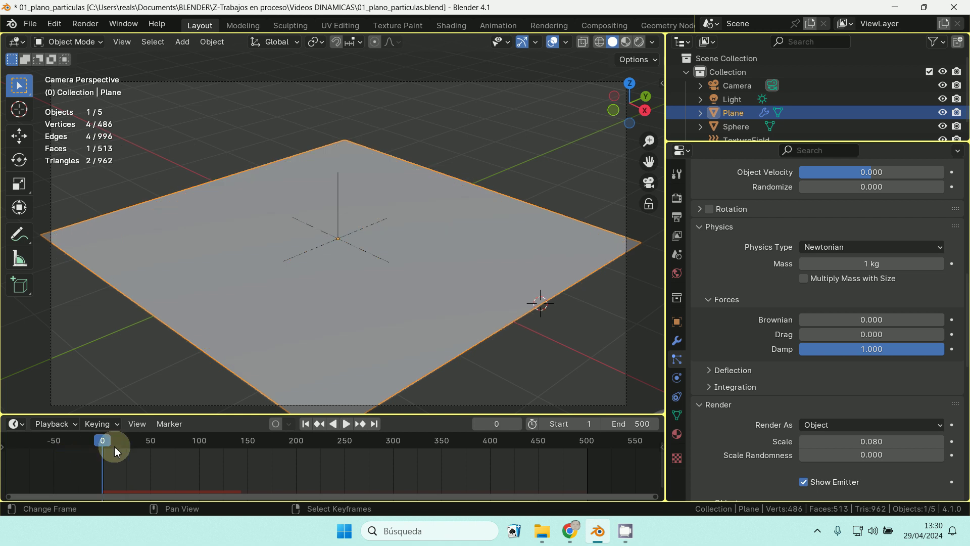
Select the TextureField force field and set its strength to 0.4.
click(679, 378)
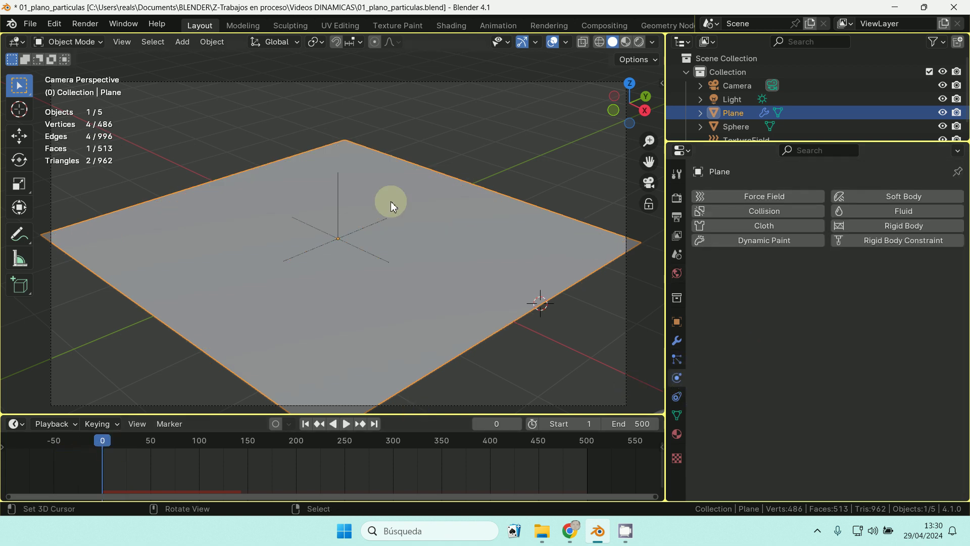
drag(336, 190, 336, 193)
scroll(739, 121, down, 1)
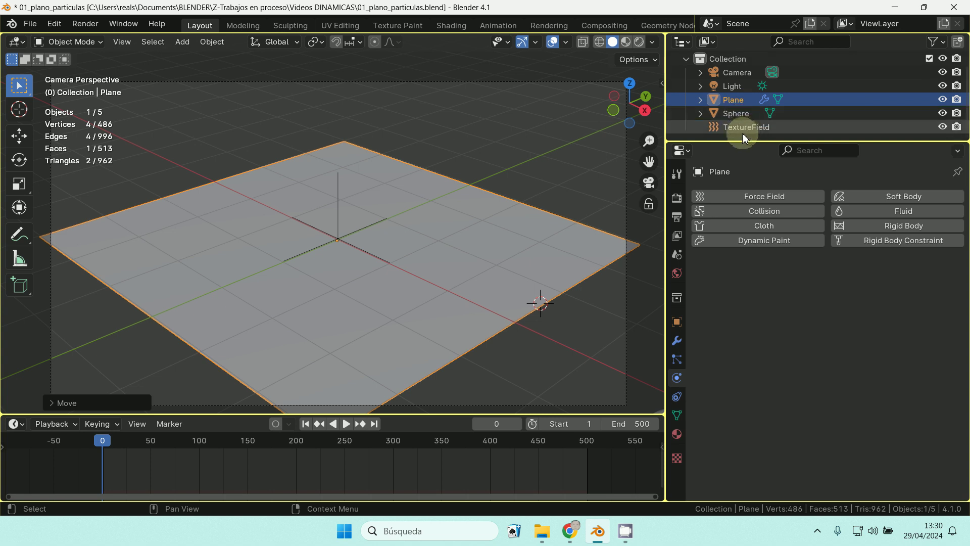
click(744, 127)
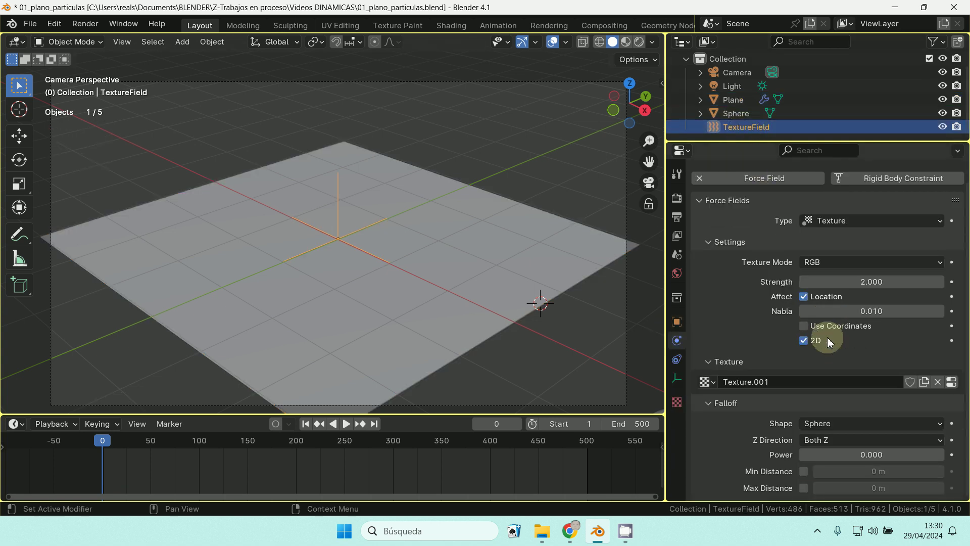
scroll(826, 340, down, 1)
drag(872, 284, 873, 281)
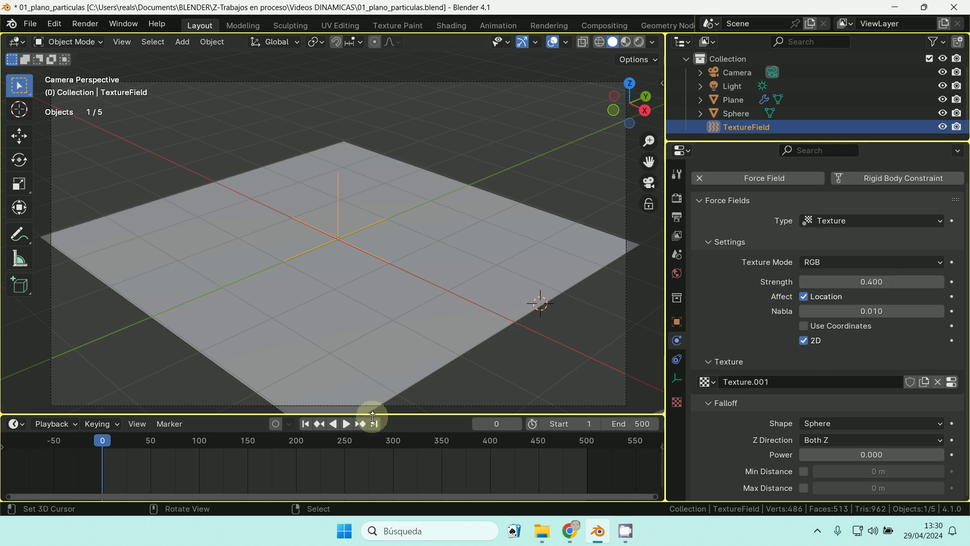
Play the particle simulation at the reduced field strength, inspect the rings up close, and pause the replay.
click(347, 424)
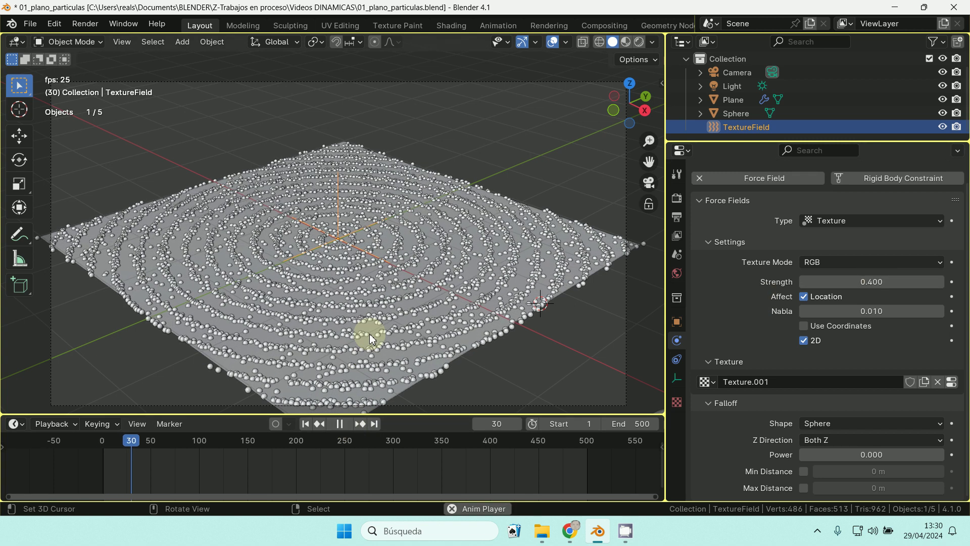
scroll(369, 332, up, 4)
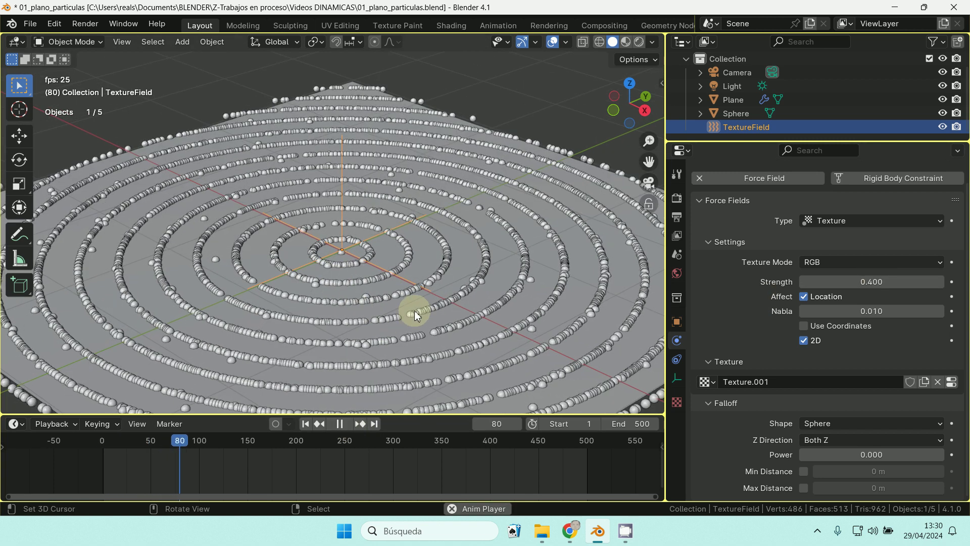
key(Escape)
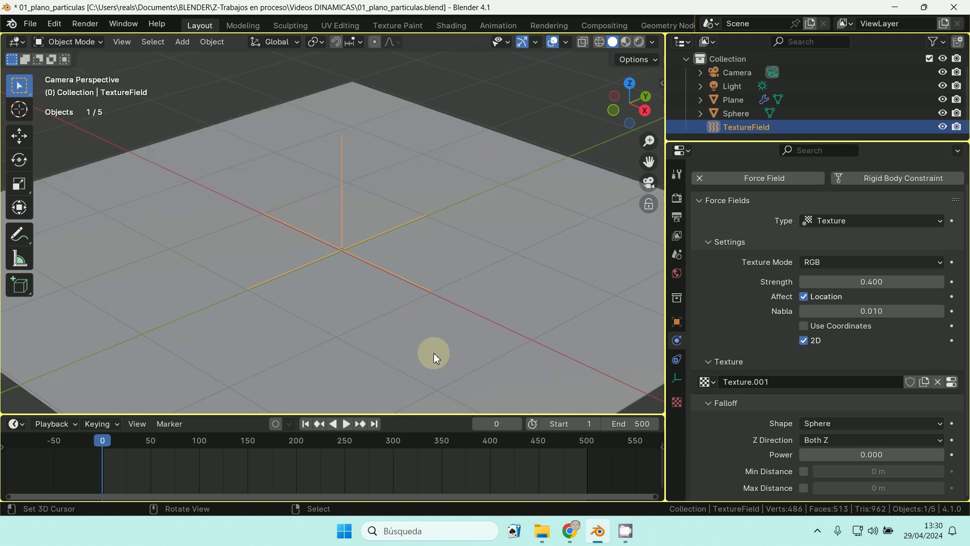
click(345, 425)
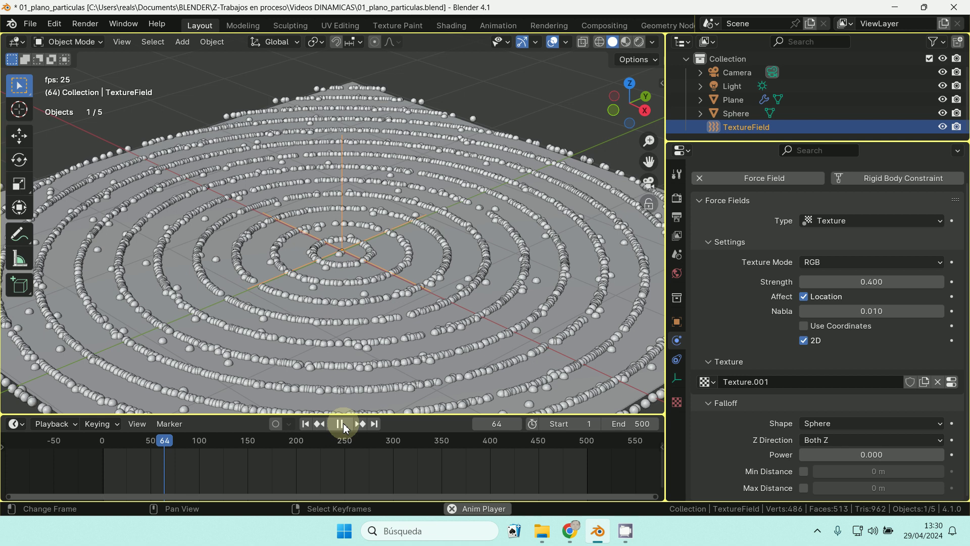
click(345, 425)
click(409, 338)
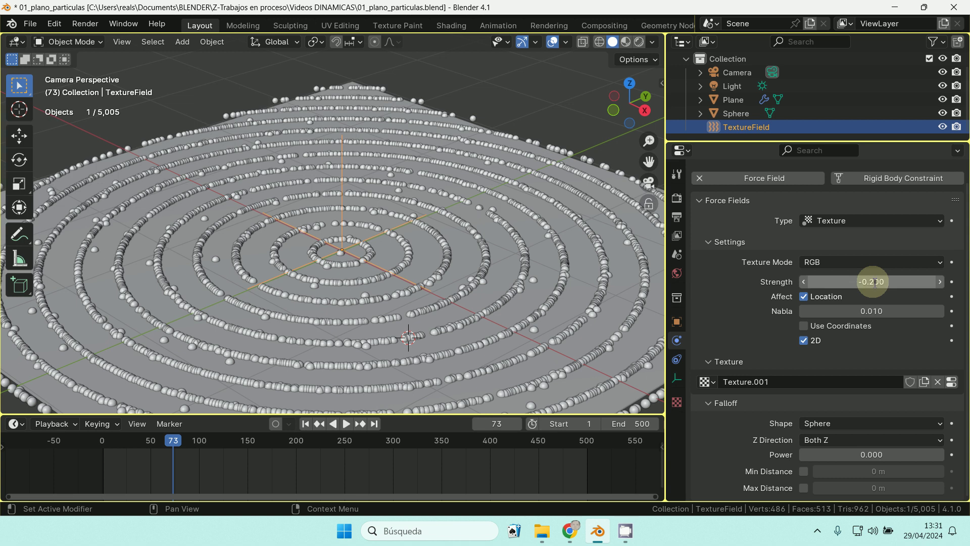
Set the texture field's strength to -0.2, preview the simulation from the start, and return to frame 0.
key(Return)
click(83, 500)
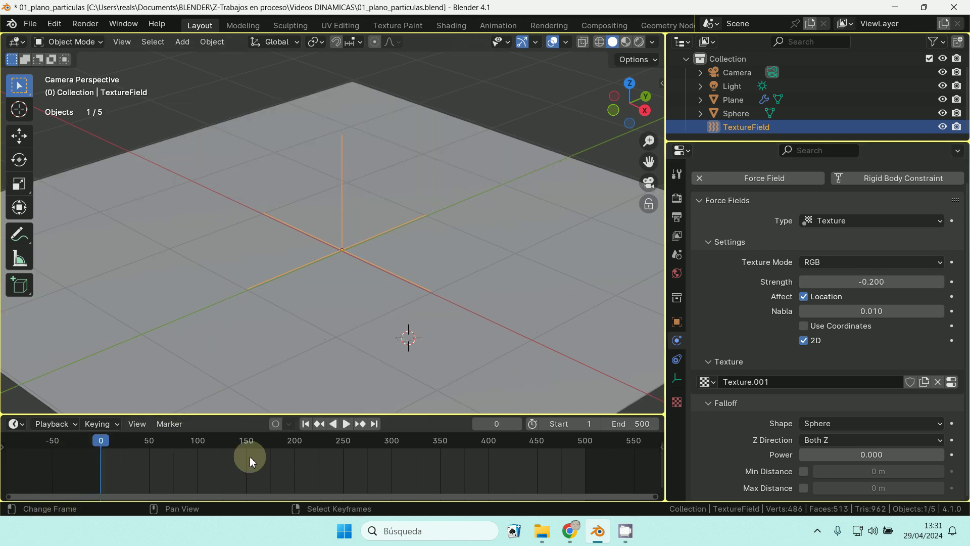
click(347, 423)
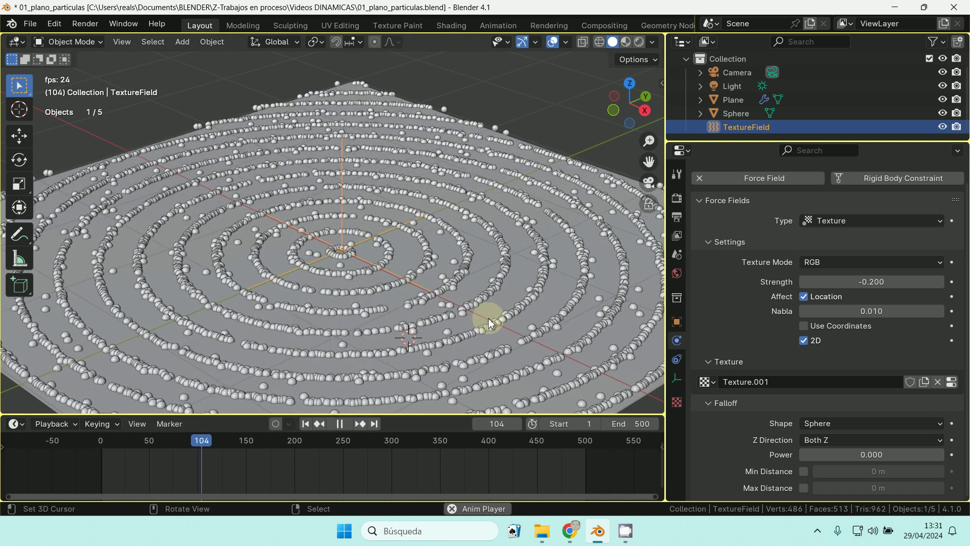
click(529, 285)
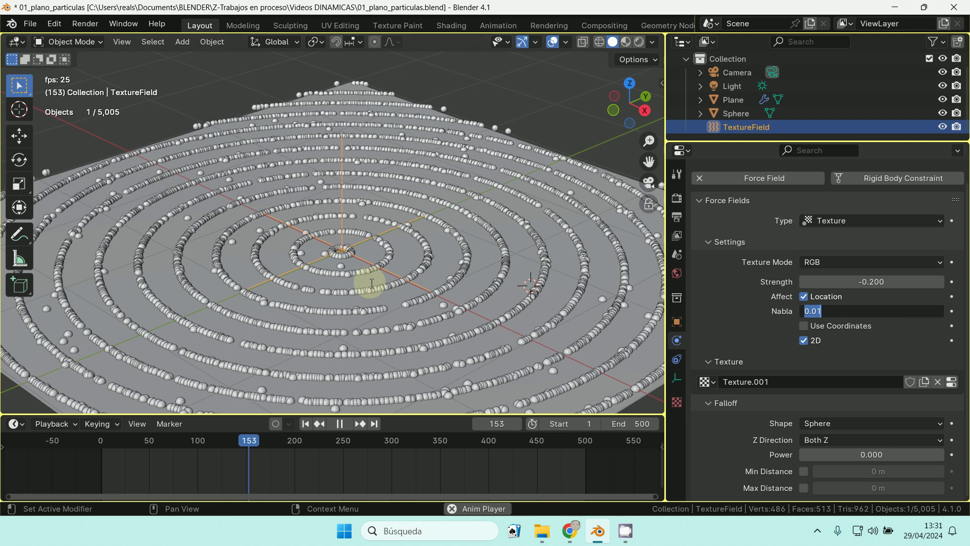
key(shift+Left)
click(320, 344)
key(Escape)
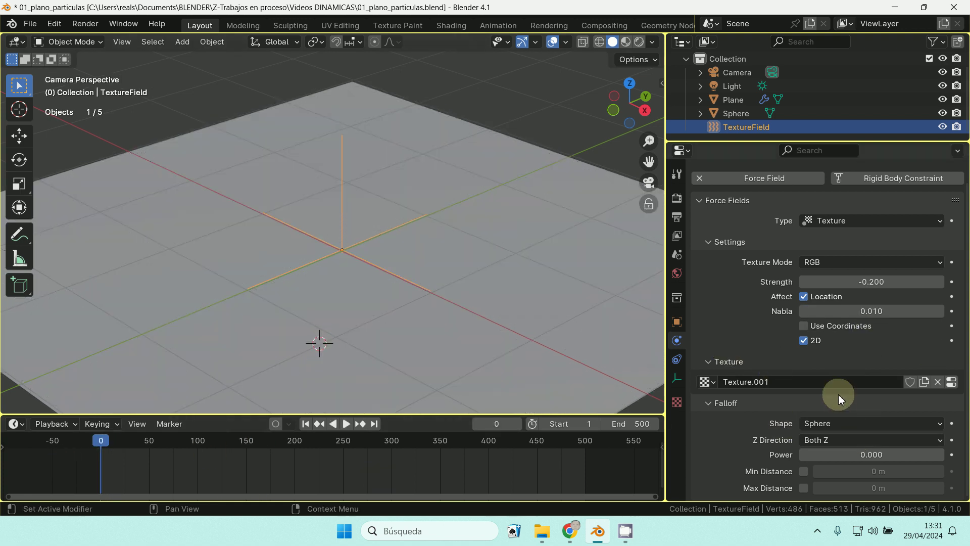
Select the plane, set its particle Damp to 0.45 during playback, and replay the simulation before returning to frame 0.
scroll(824, 384, up, 1)
right_click(640, 323)
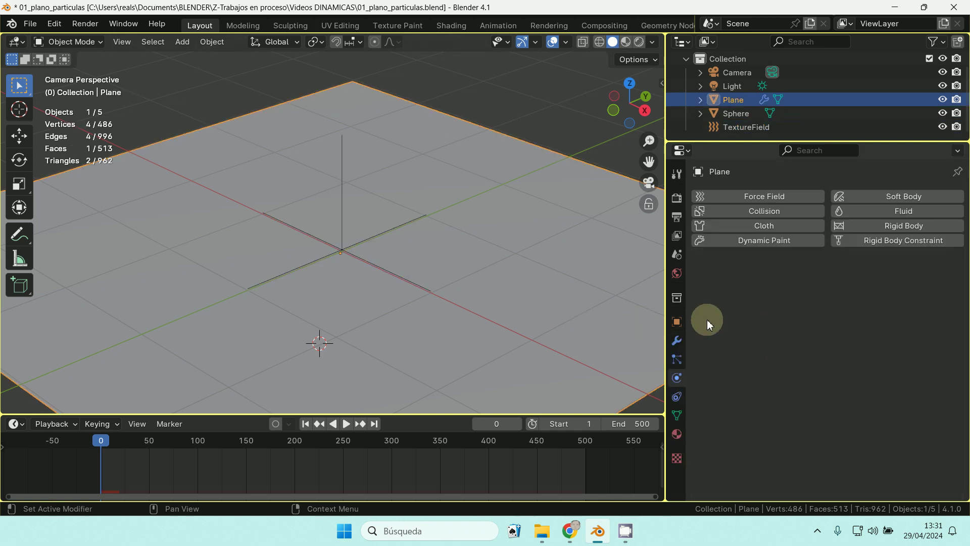
click(677, 359)
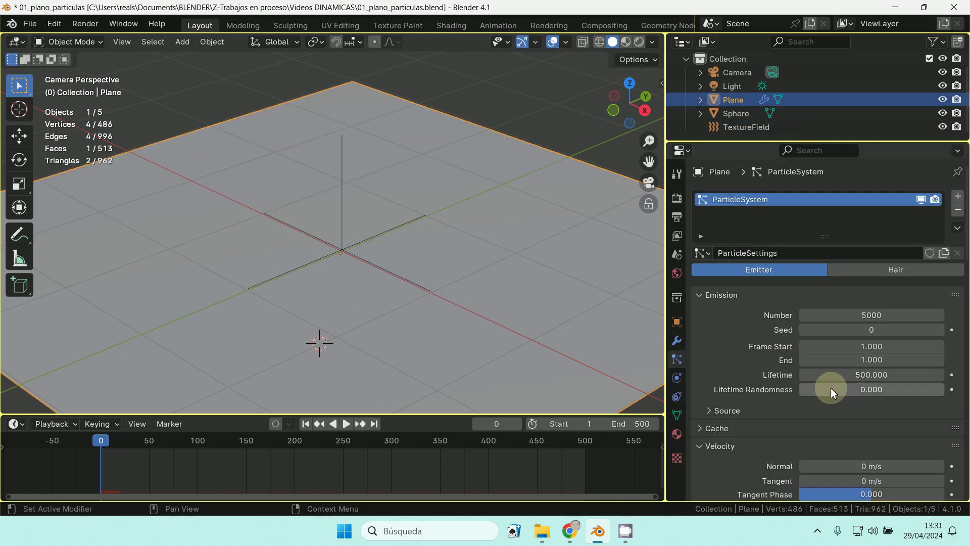
scroll(849, 399, down, 7)
scroll(854, 402, down, 9)
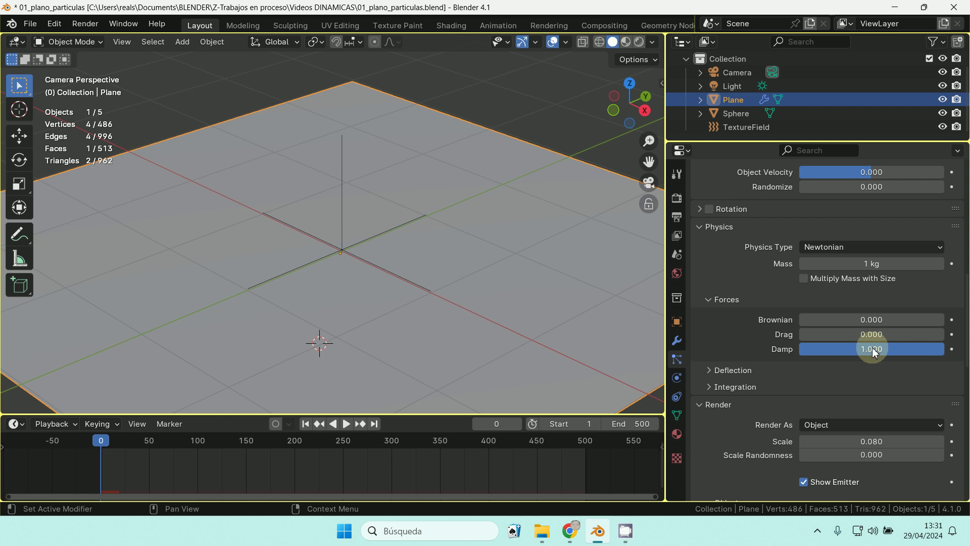
click(347, 423)
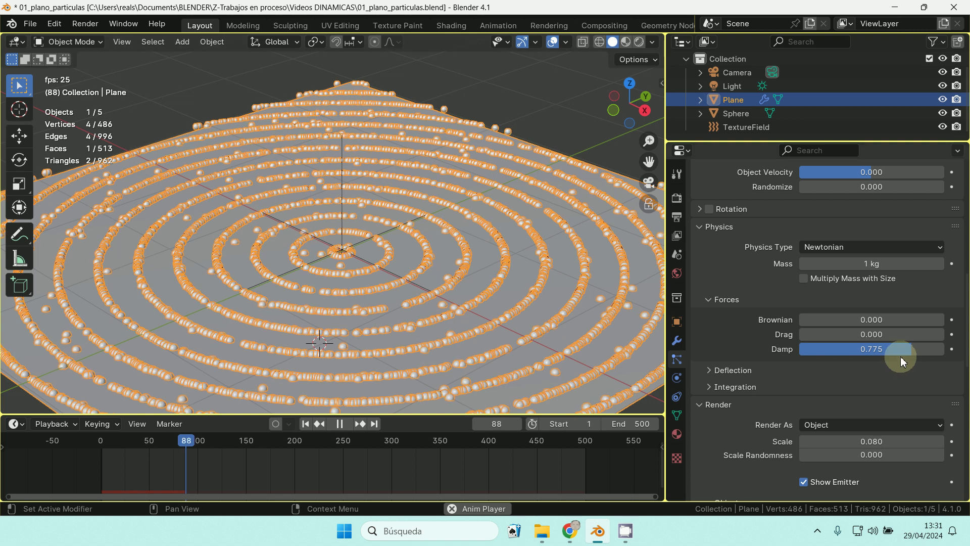
drag(896, 350, 863, 349)
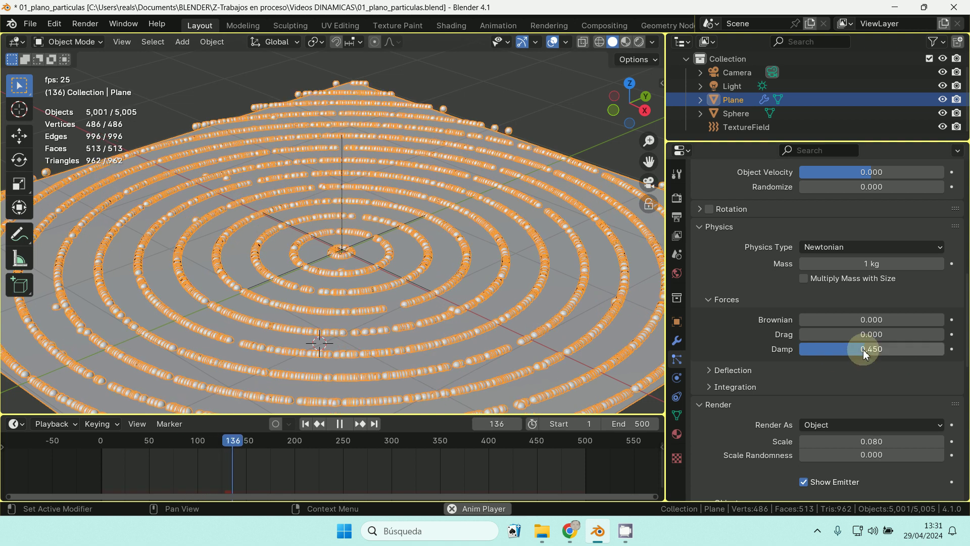
click(71, 465)
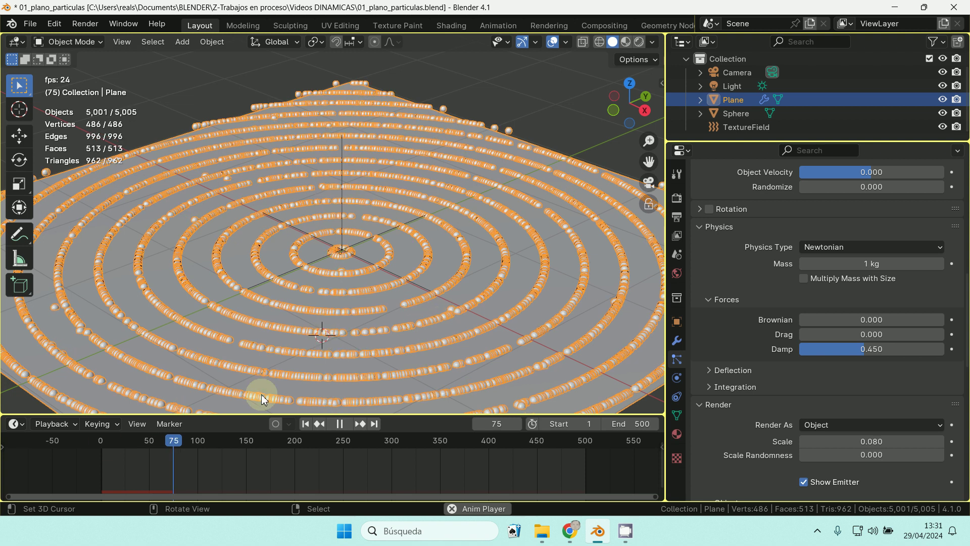
click(55, 479)
click(49, 465)
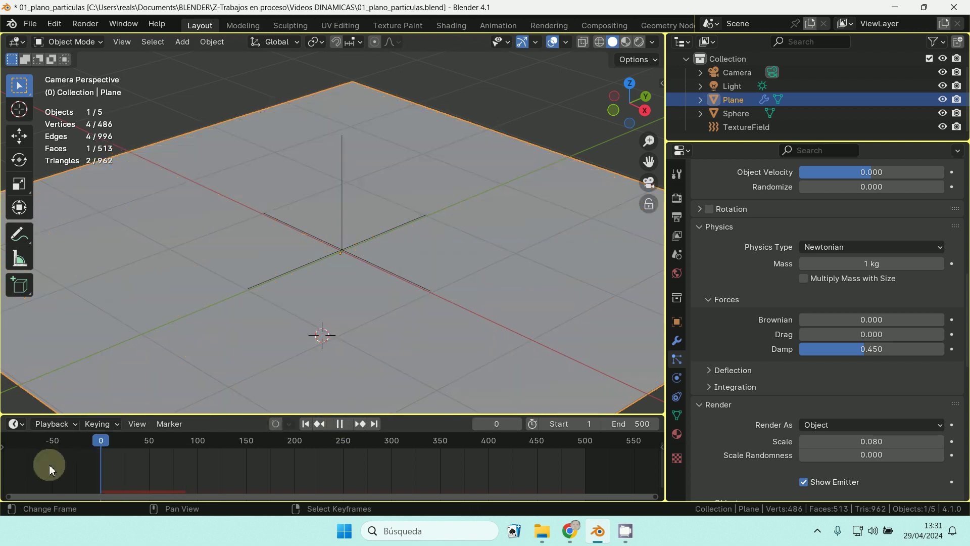
key(Escape)
Enlarge the Outliner area and switch it to an Image Editor.
drag(805, 142, 798, 213)
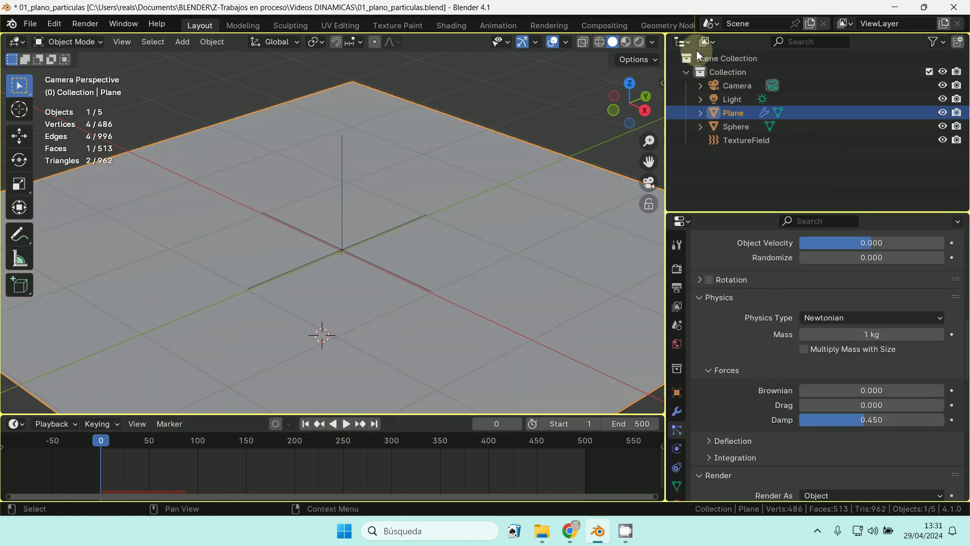
click(683, 42)
click(206, 108)
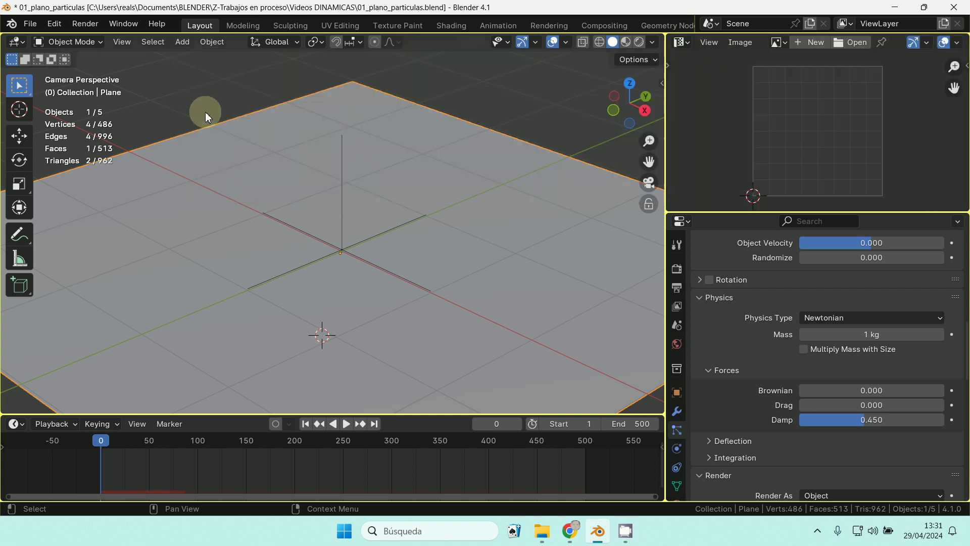
Open the image 120px-Cross-Bottony-Heraldry.svg.png from the Pictures folder 02-ByN-rayas, browsing its contents as thumbnails.
click(742, 43)
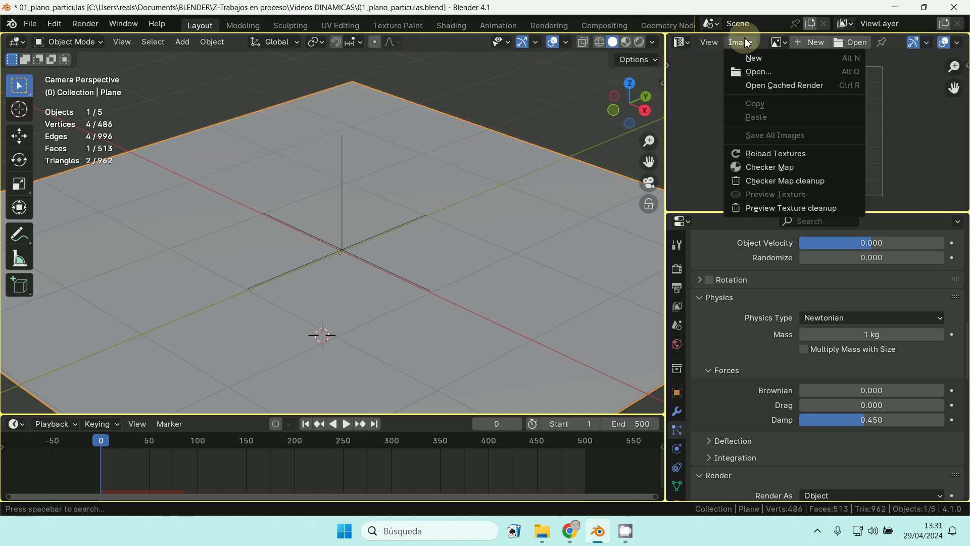
click(751, 72)
click(334, 103)
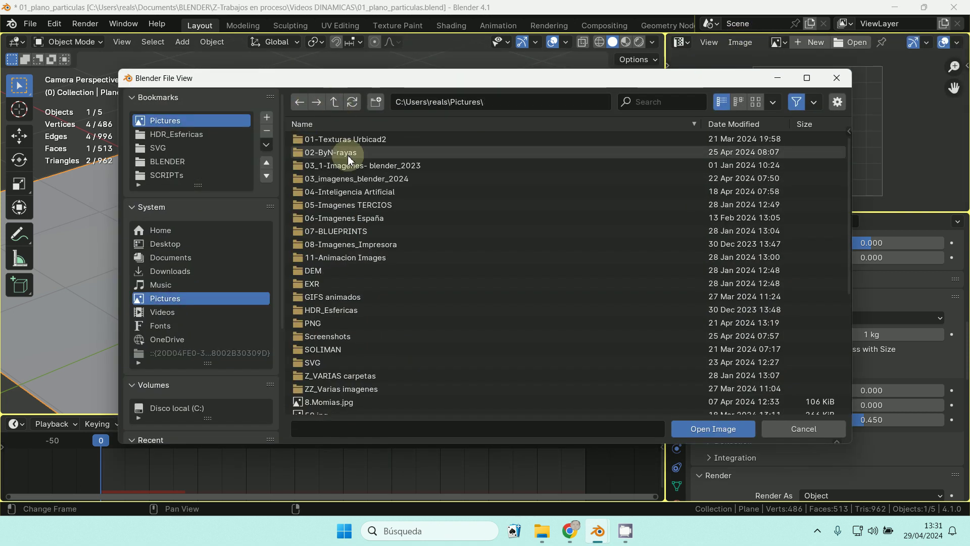
click(336, 154)
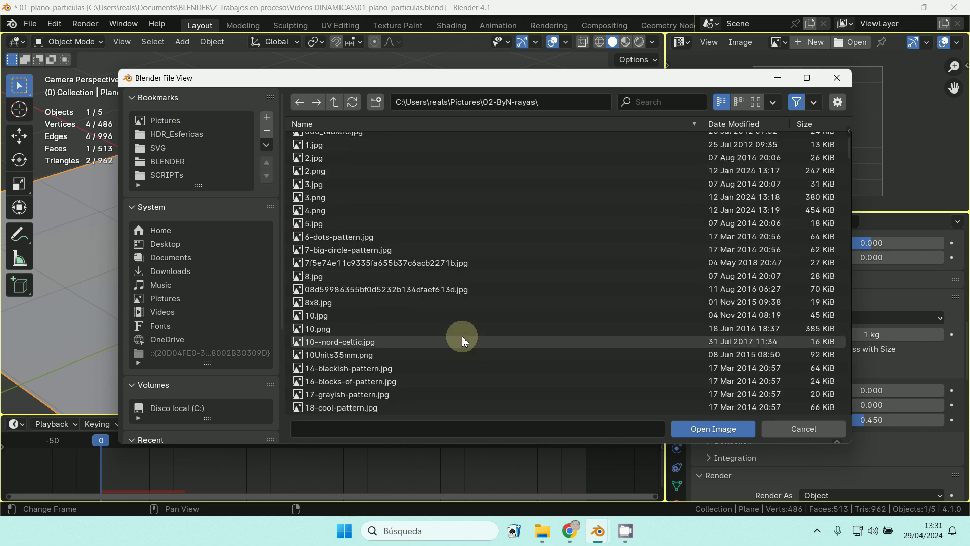
scroll(462, 336, down, 5)
click(756, 102)
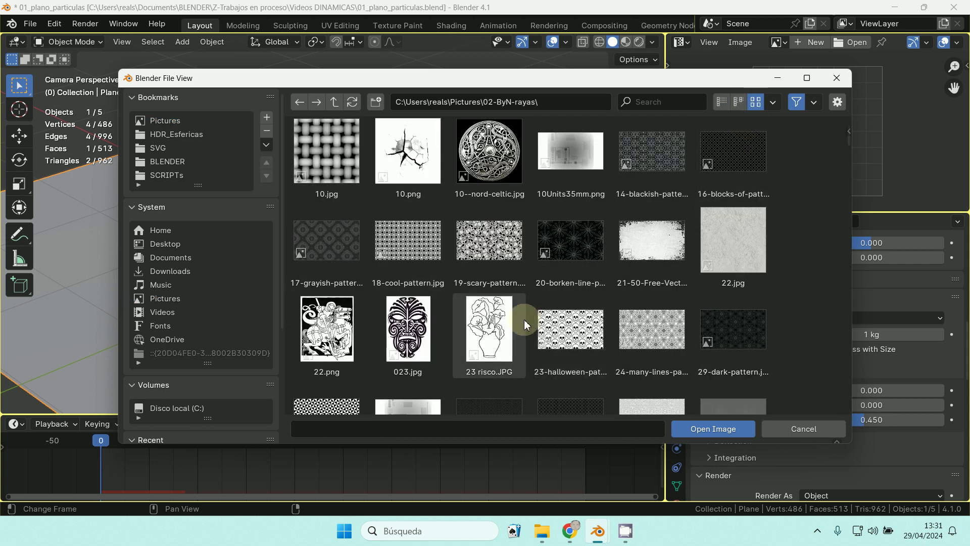
scroll(520, 324, down, 10)
double_click(321, 143)
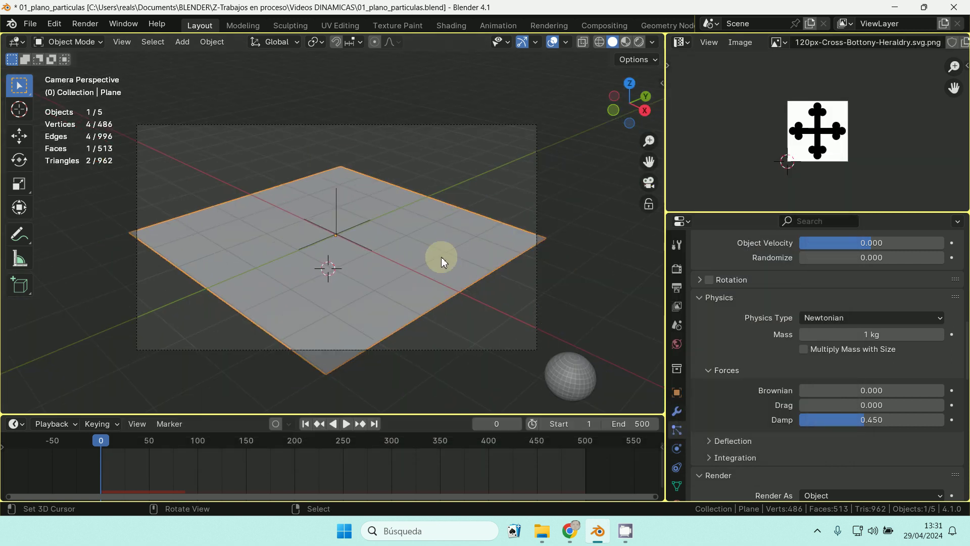
Change the type of the brush texture named Texture from Wood to Image or Movie.
scroll(806, 321, down, 5)
scroll(680, 473, down, 2)
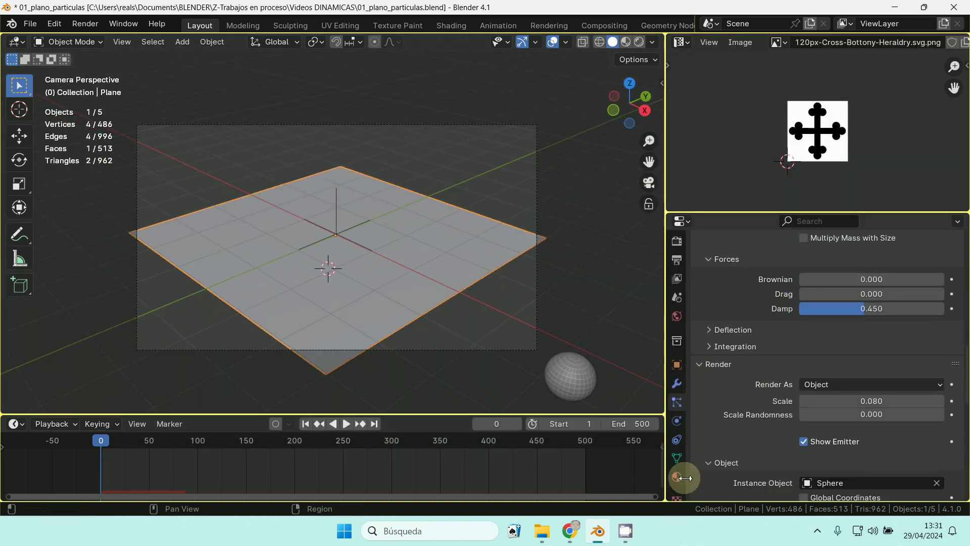
click(680, 475)
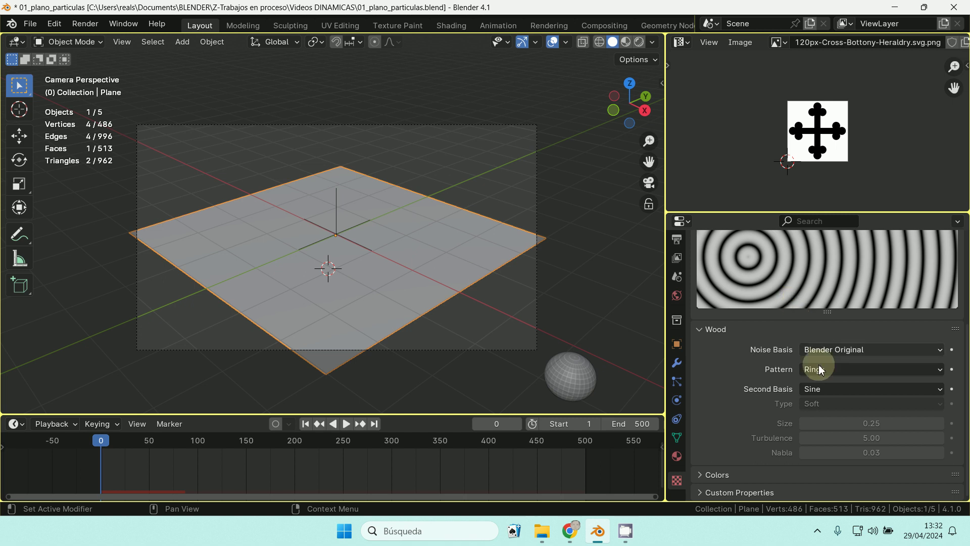
scroll(821, 334, up, 5)
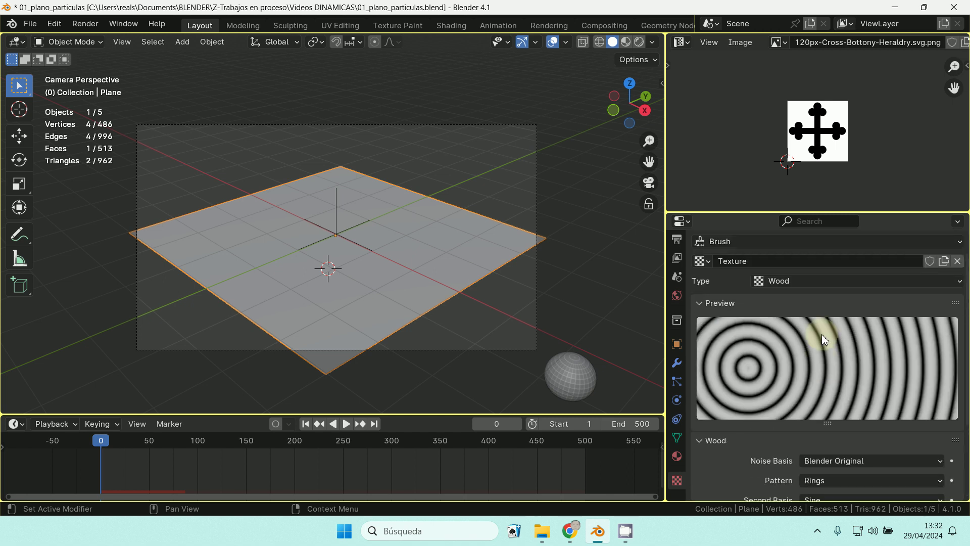
double_click(782, 288)
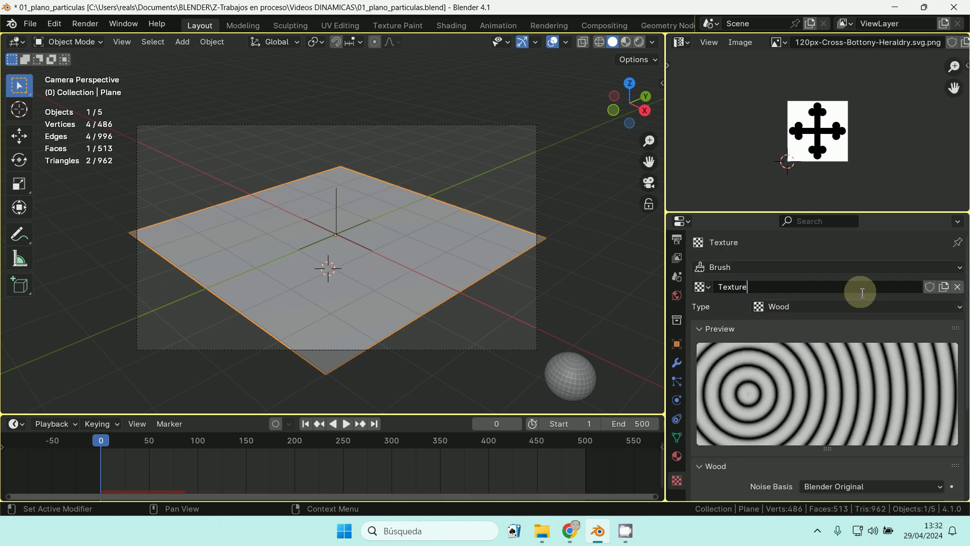
click(847, 311)
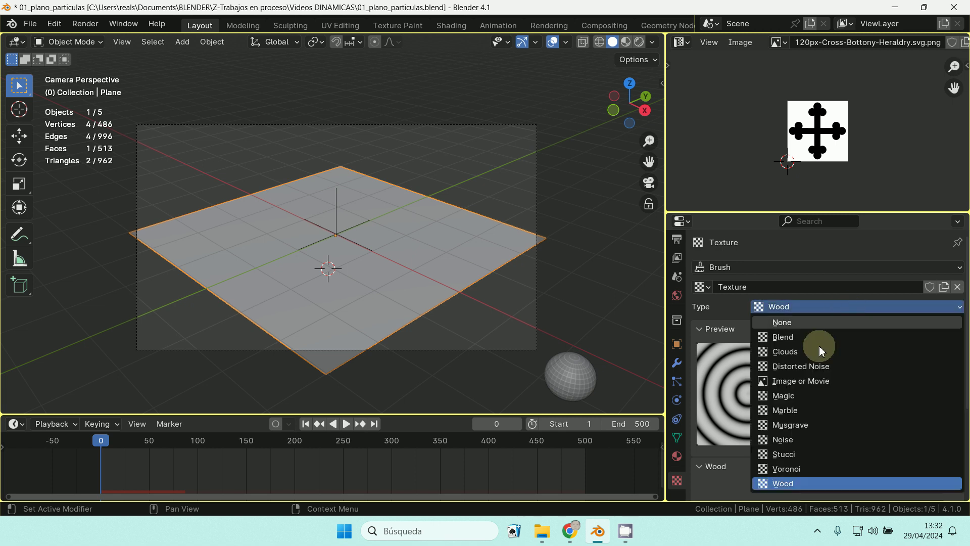
click(800, 388)
Assign the image 120px-Cross-Bottony-Heraldry.svg.png to the texture and expand its Mapping settings.
scroll(778, 374, down, 5)
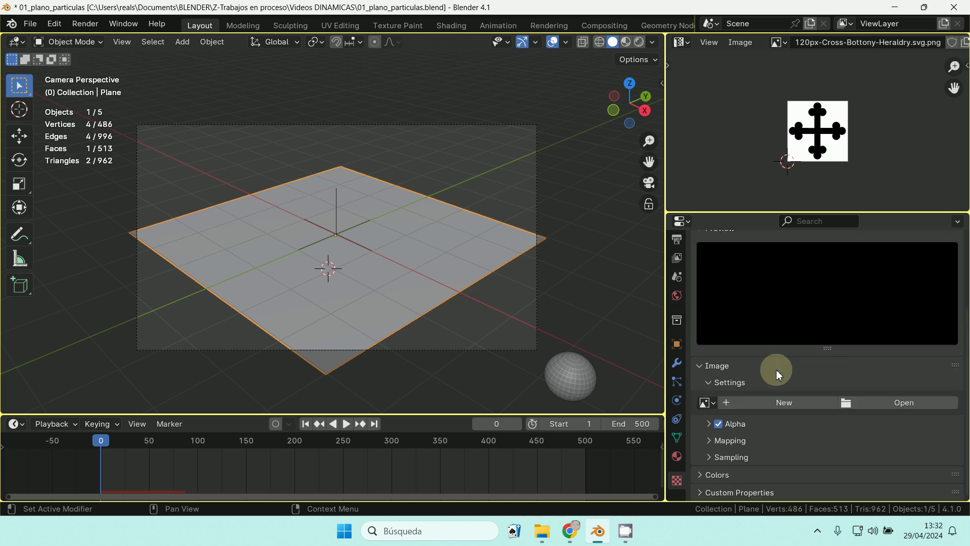
click(708, 404)
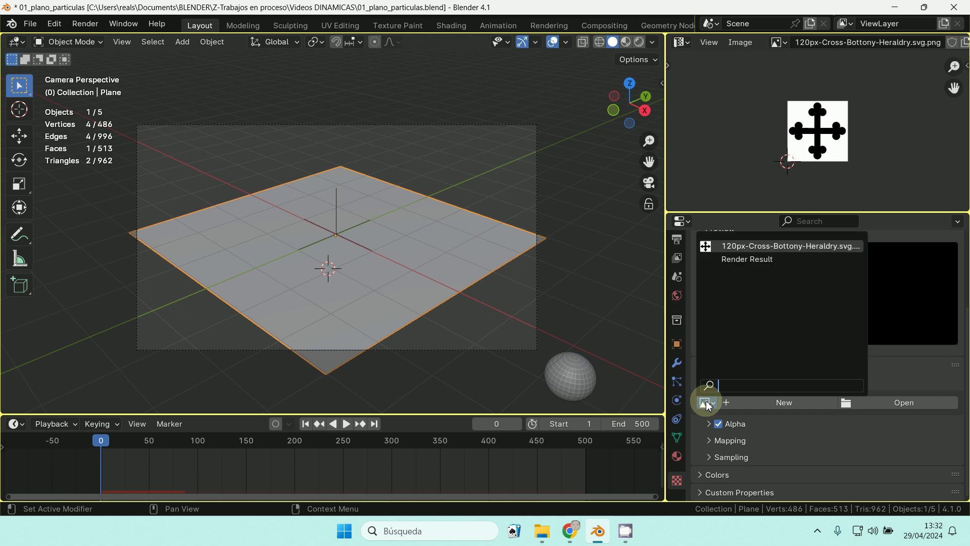
click(740, 245)
scroll(767, 380, down, 5)
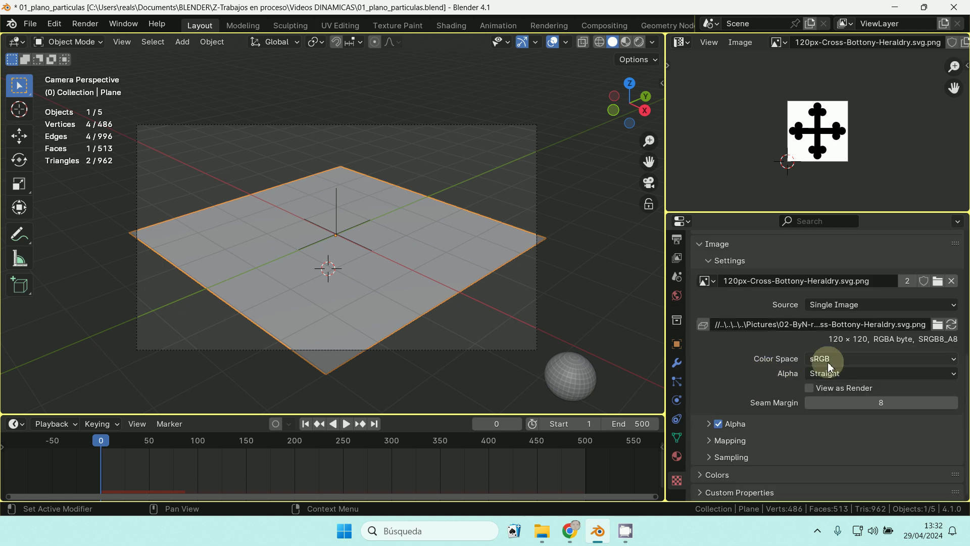
click(722, 448)
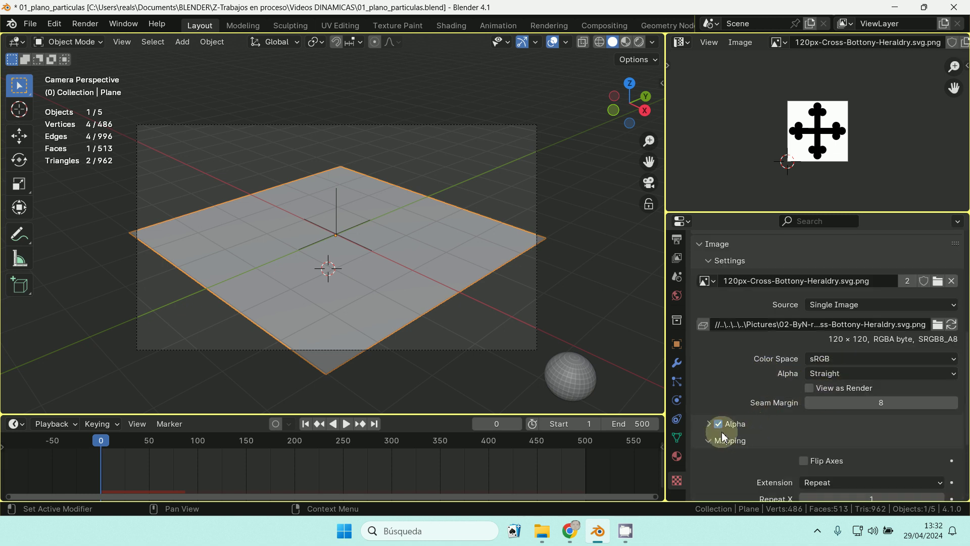
scroll(738, 419, down, 5)
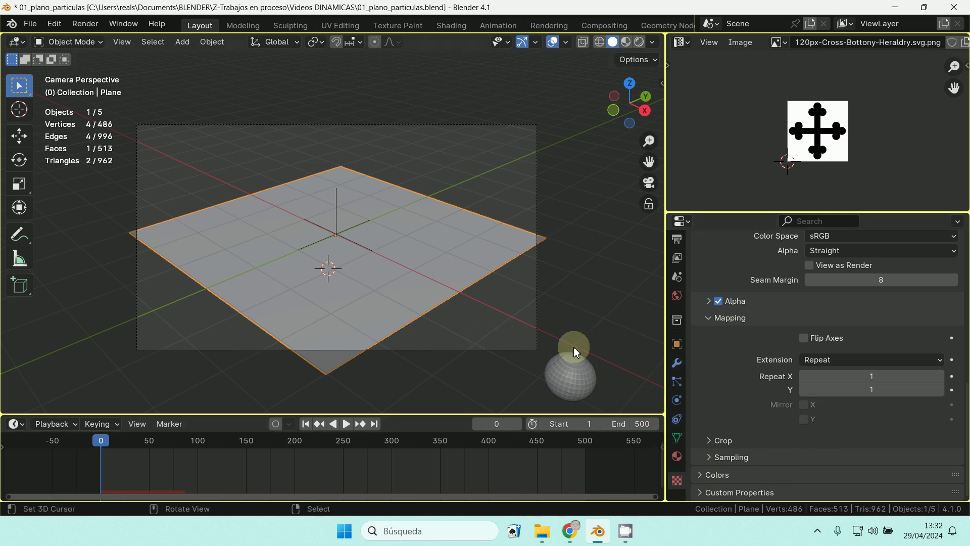
Switch to File Explorer, open the tmp folder on drive C:, check the blender_a02380 folder, and return to Blender.
click(901, 9)
click(898, 12)
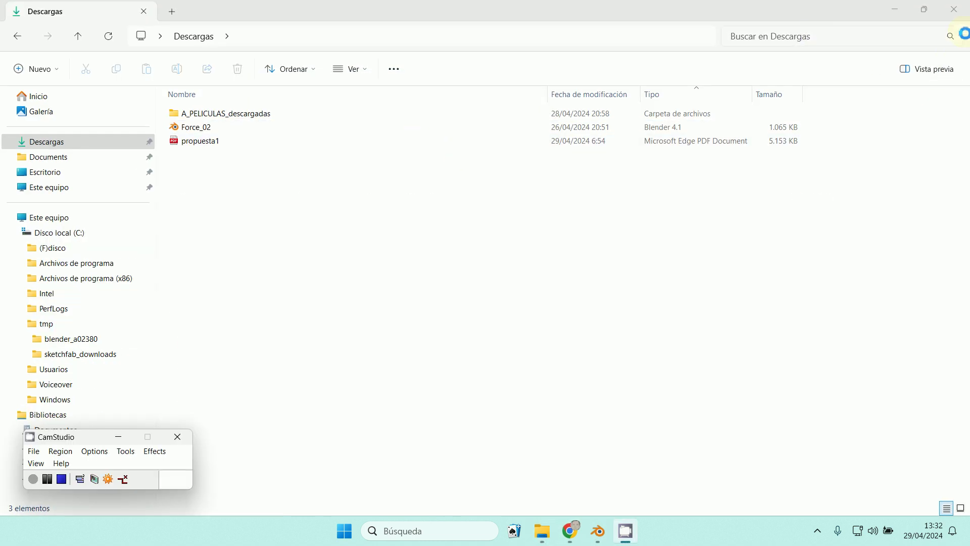
click(962, 14)
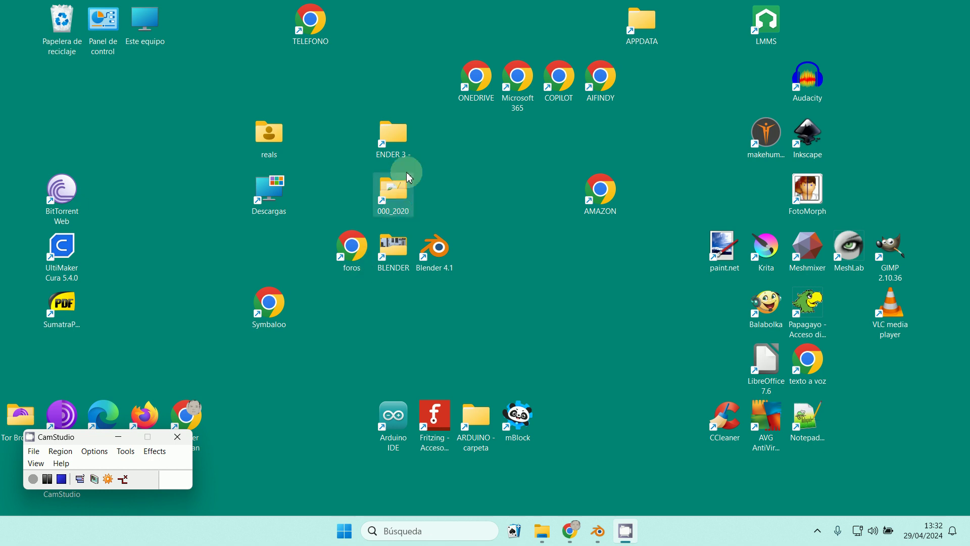
click(408, 146)
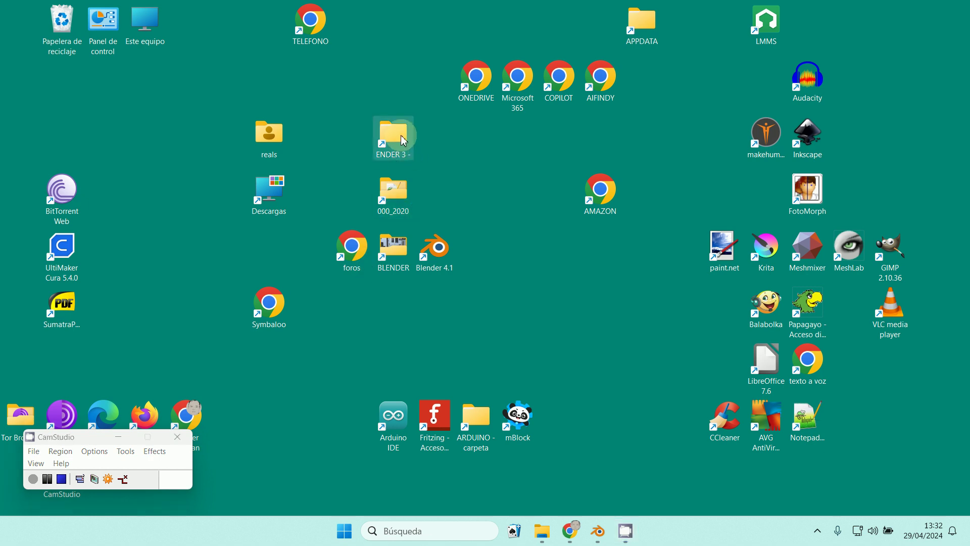
double_click(403, 140)
click(71, 235)
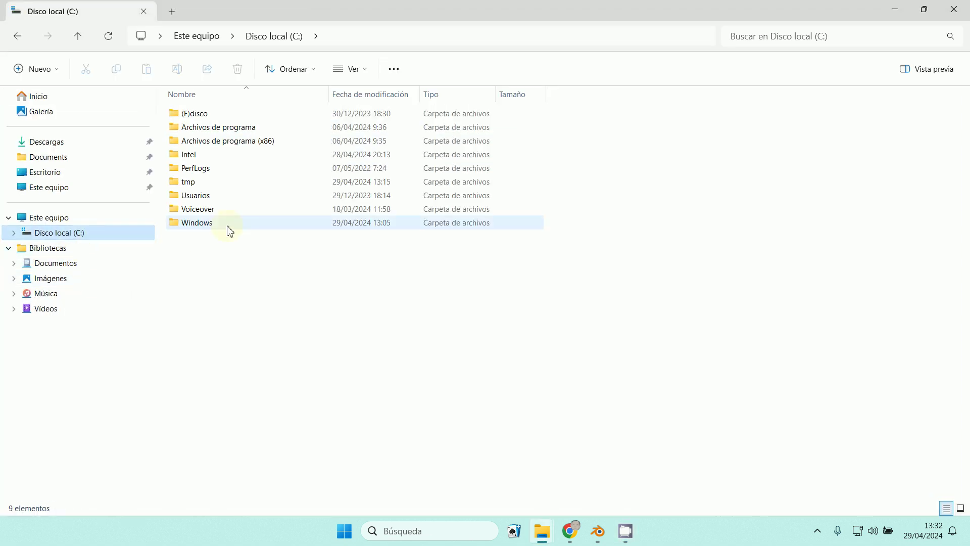
double_click(186, 182)
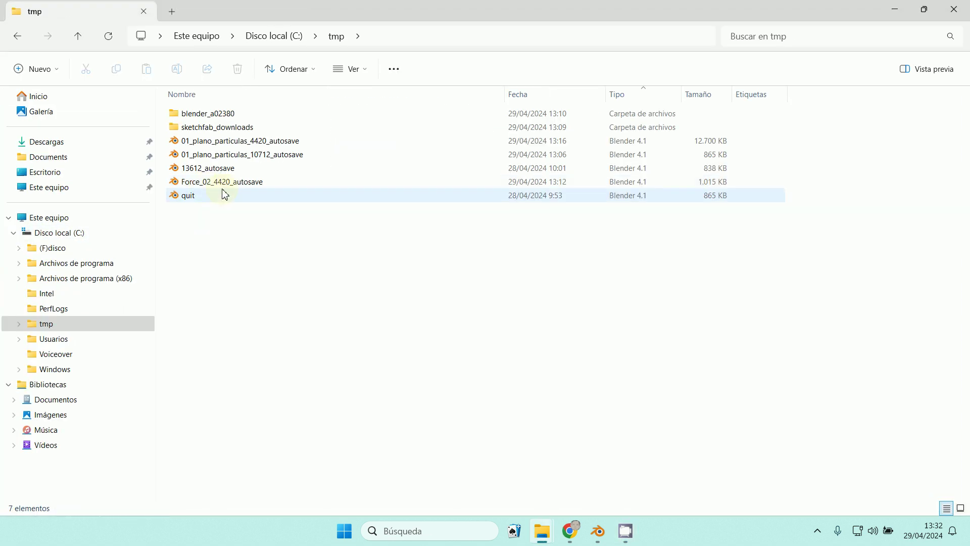
right_click(203, 115)
click(283, 133)
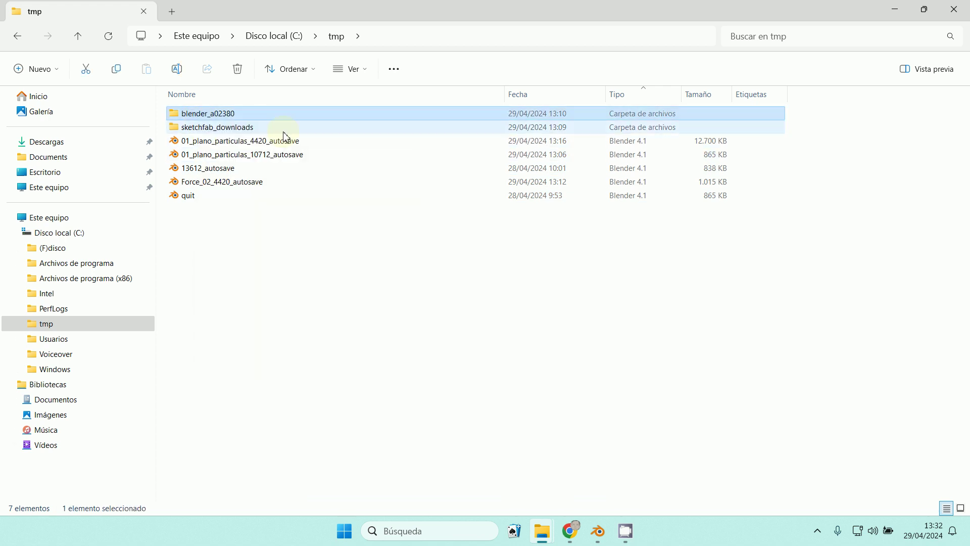
click(598, 532)
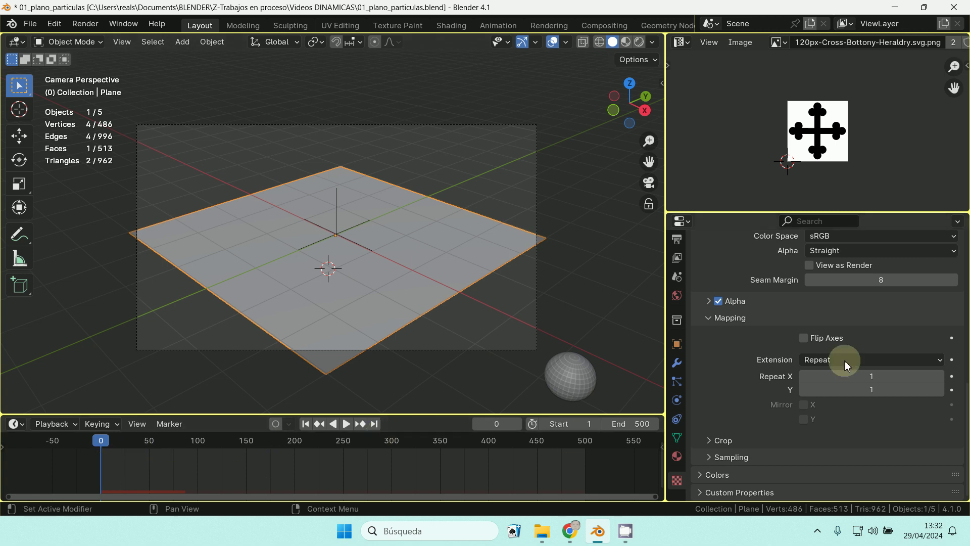
Select the TextureField force field and replace its Texture.001 with the cross image texture named Texture.
click(679, 389)
scroll(802, 409, down, 15)
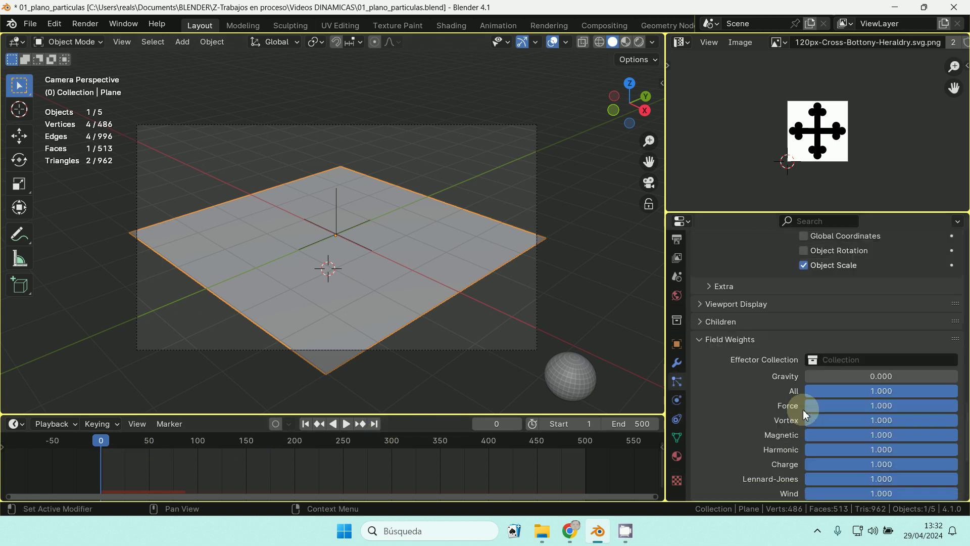
scroll(754, 406, up, 3)
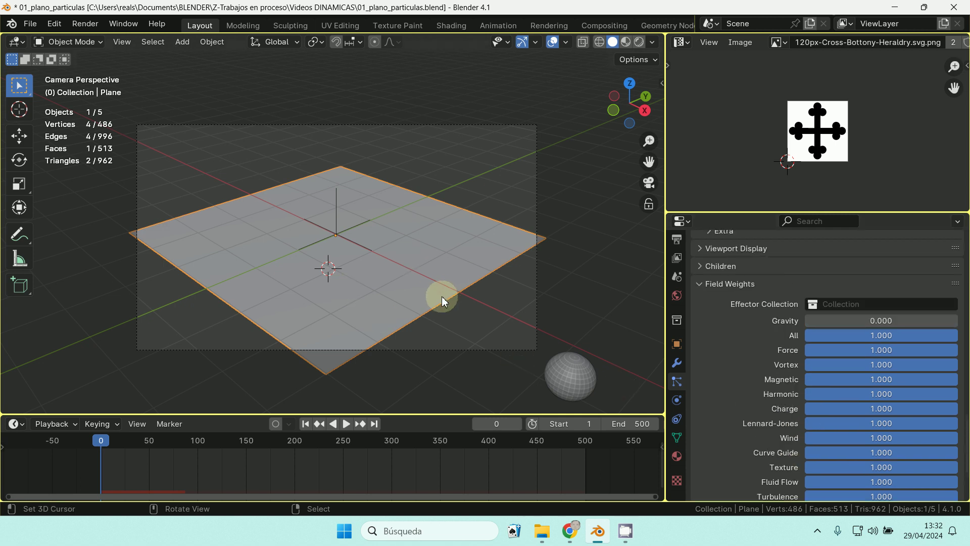
click(337, 220)
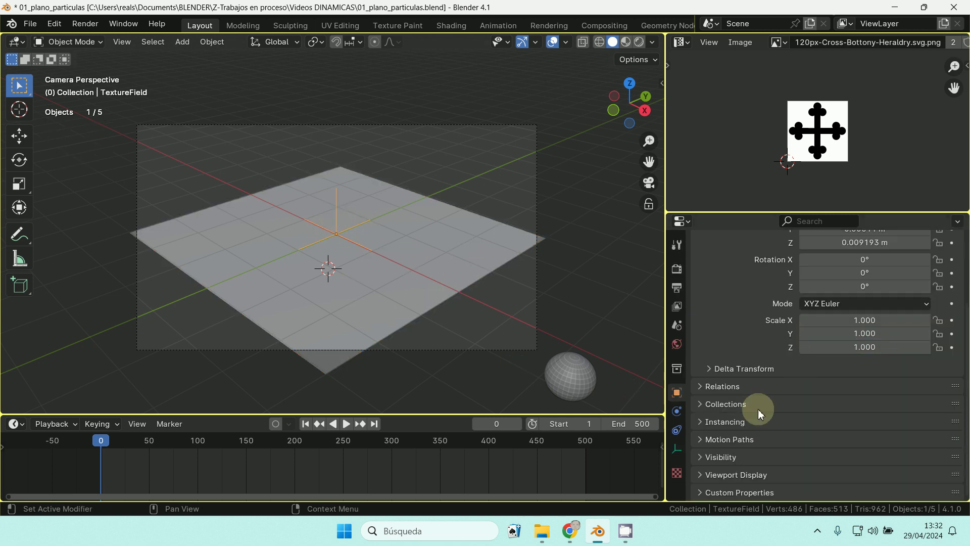
click(677, 412)
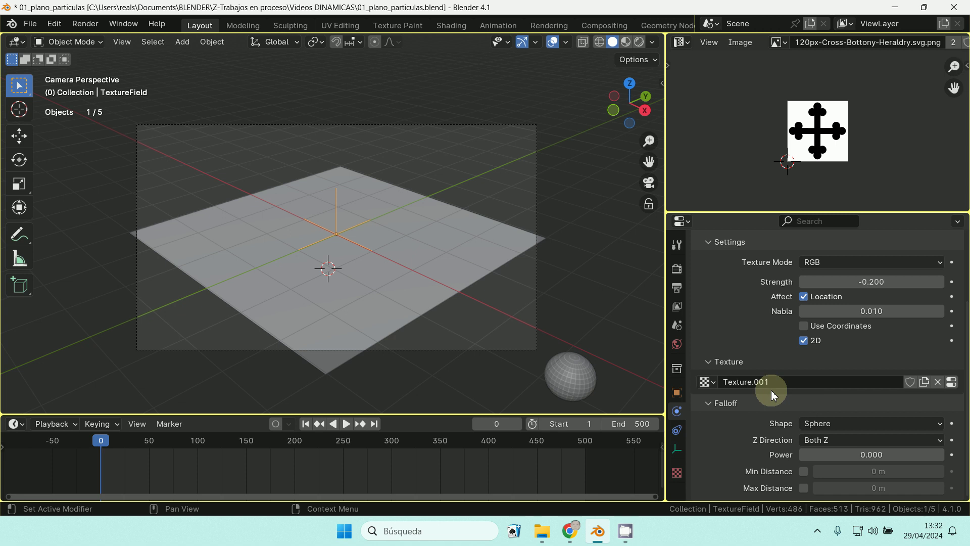
click(706, 382)
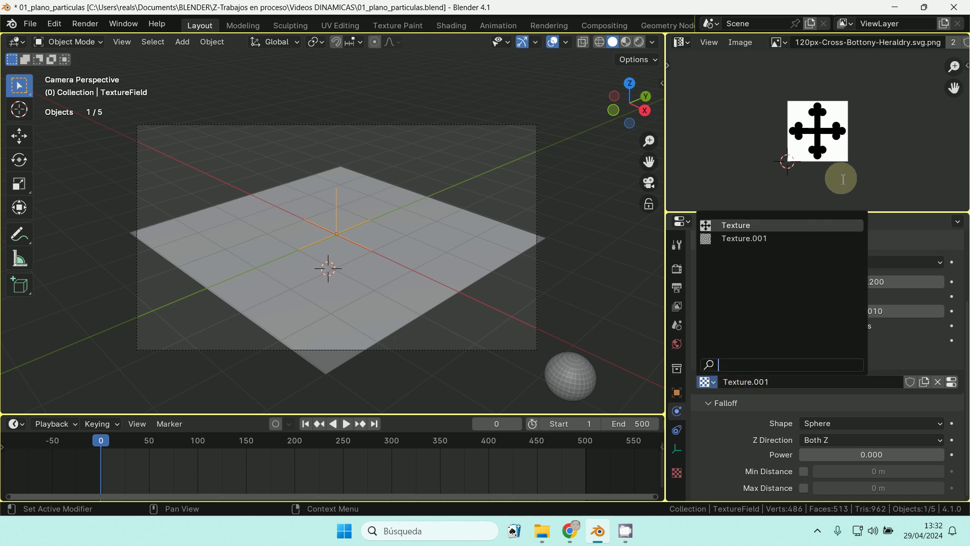
click(735, 225)
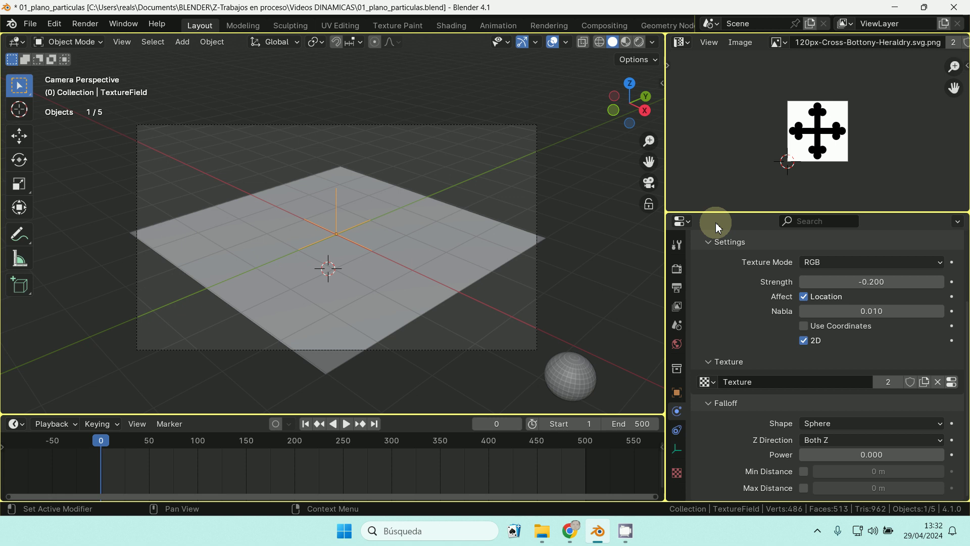
Play the particle simulation with the cross texture and inspect the particles up close along with the force field settings.
click(706, 382)
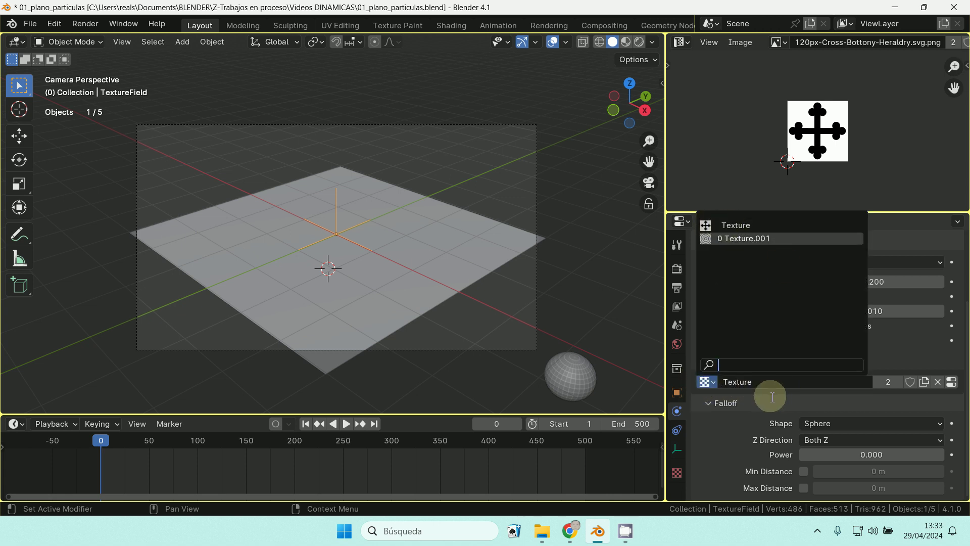
click(346, 423)
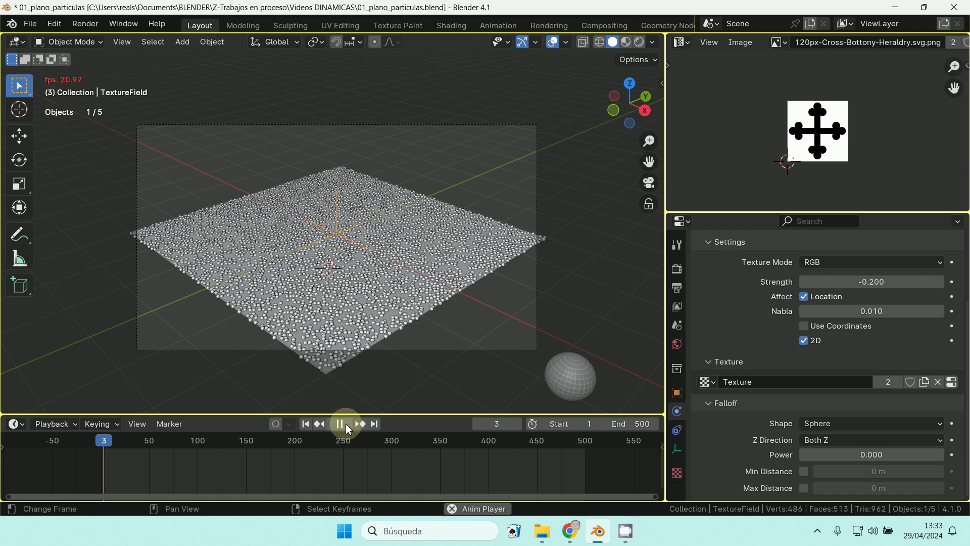
scroll(384, 379, up, 3)
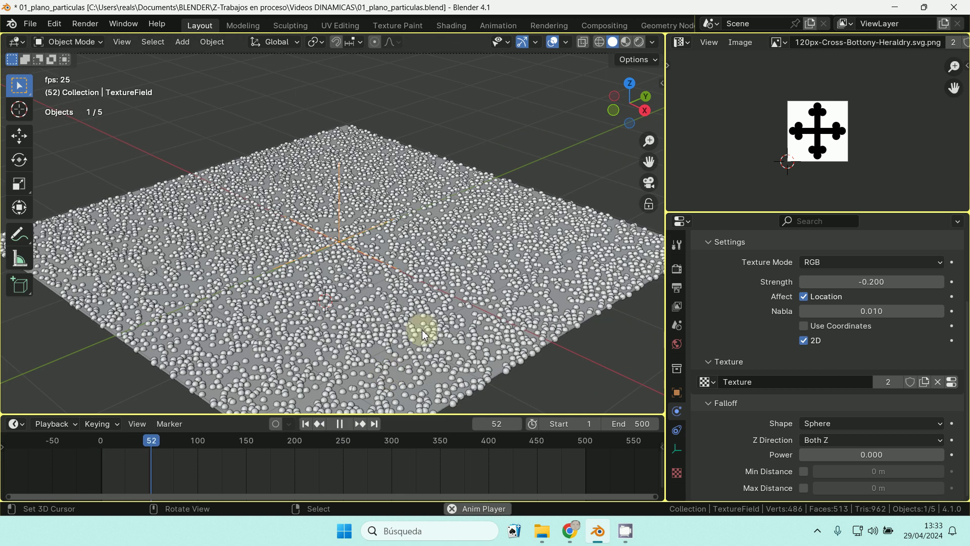
scroll(401, 303, up, 3)
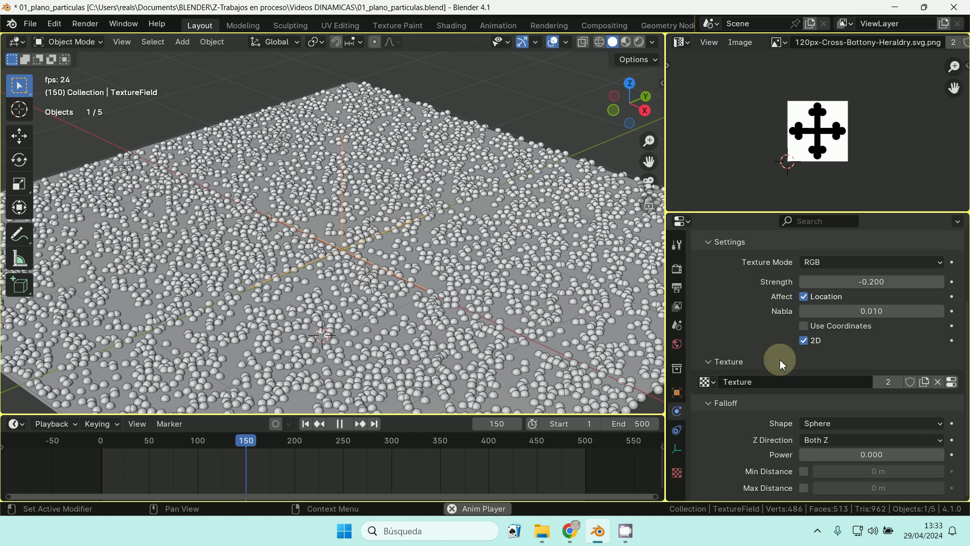
scroll(858, 359, up, 3)
scroll(857, 359, up, 2)
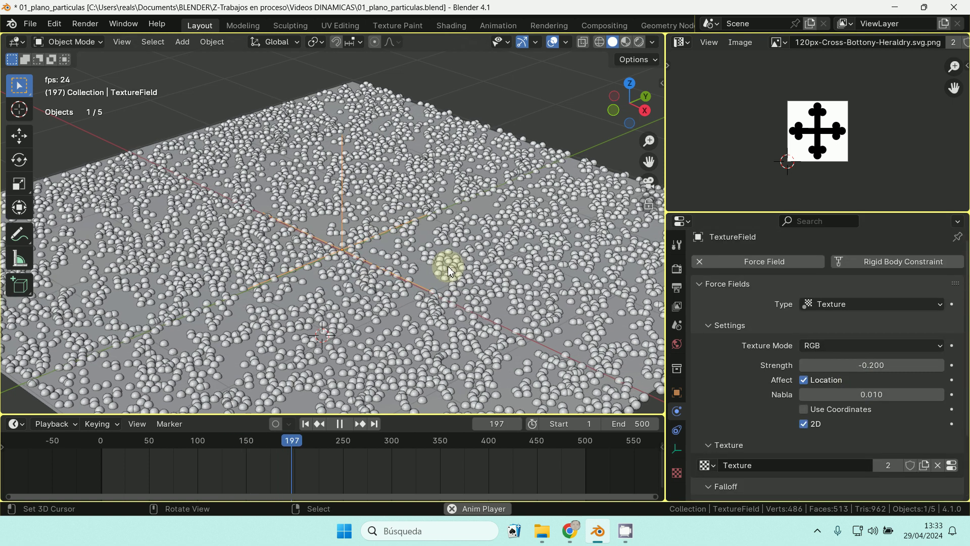
Set the texture force field's strength to 5 and play the particle simulation to check its effect.
key(Escape)
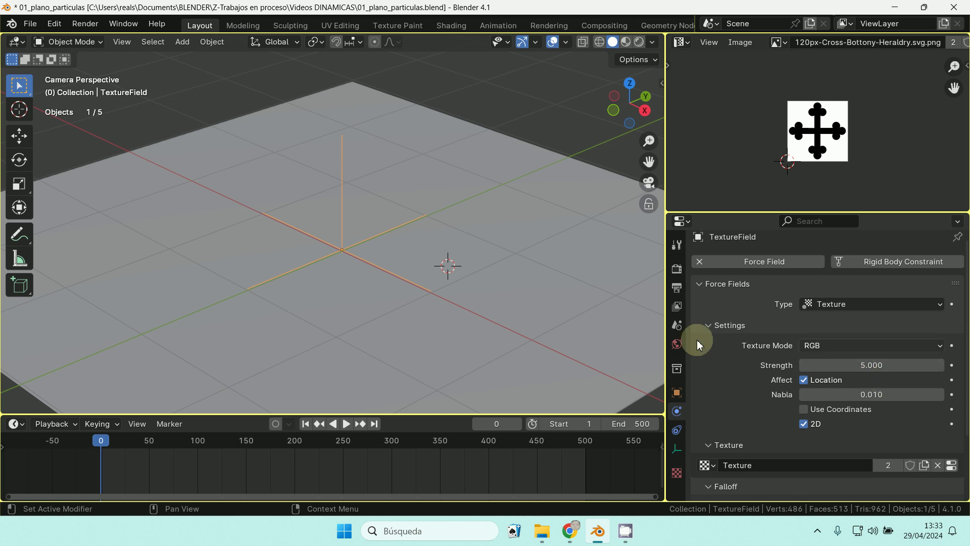
shift+right_click(379, 389)
click(345, 429)
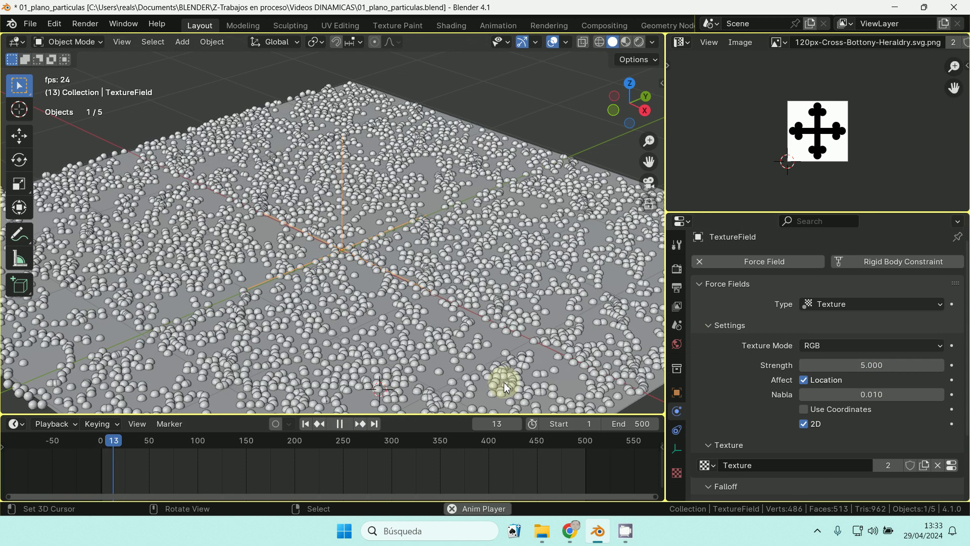
middle_drag(505, 386, 509, 311)
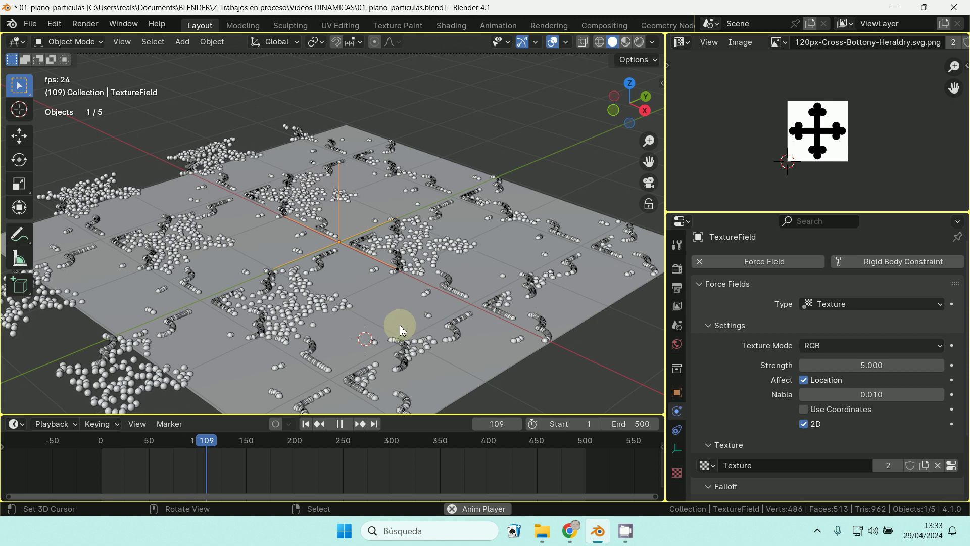
key(Escape)
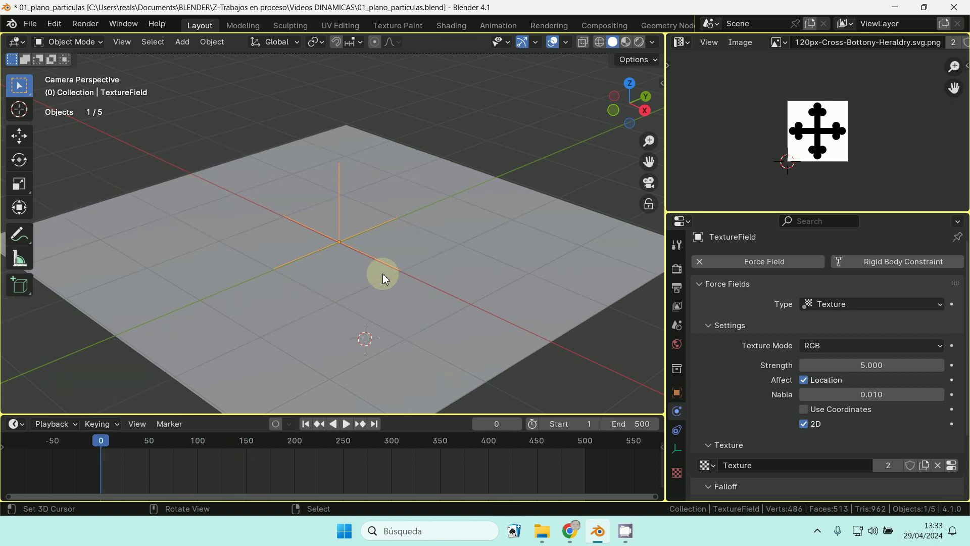
Set the cross image texture's mapping extension to Extend and briefly play the simulation.
click(383, 273)
scroll(834, 382, down, 4)
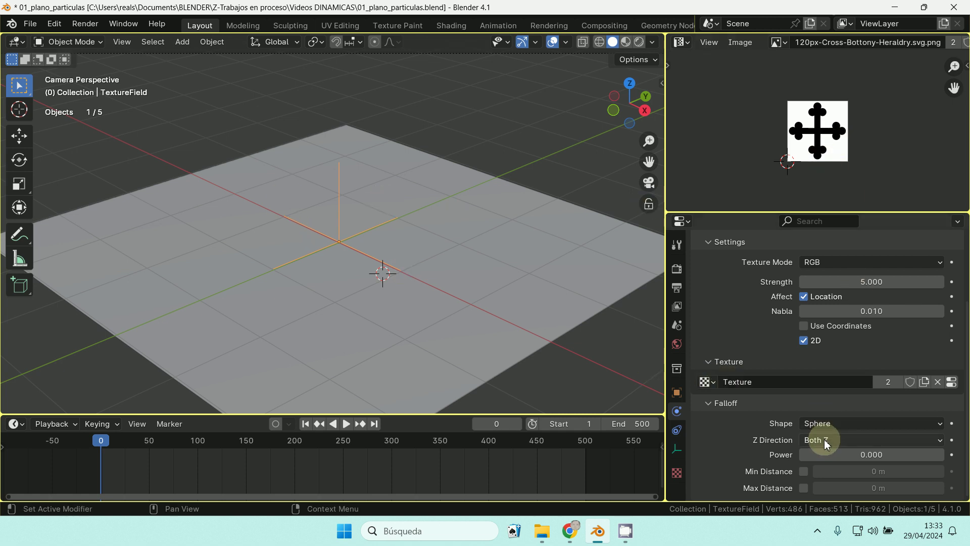
scroll(773, 420, up, 4)
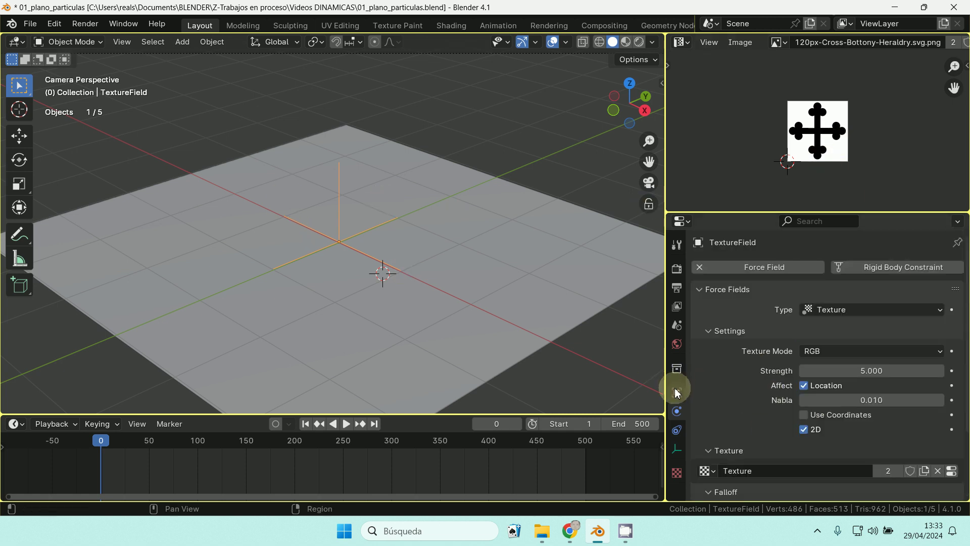
click(677, 471)
scroll(758, 401, down, 20)
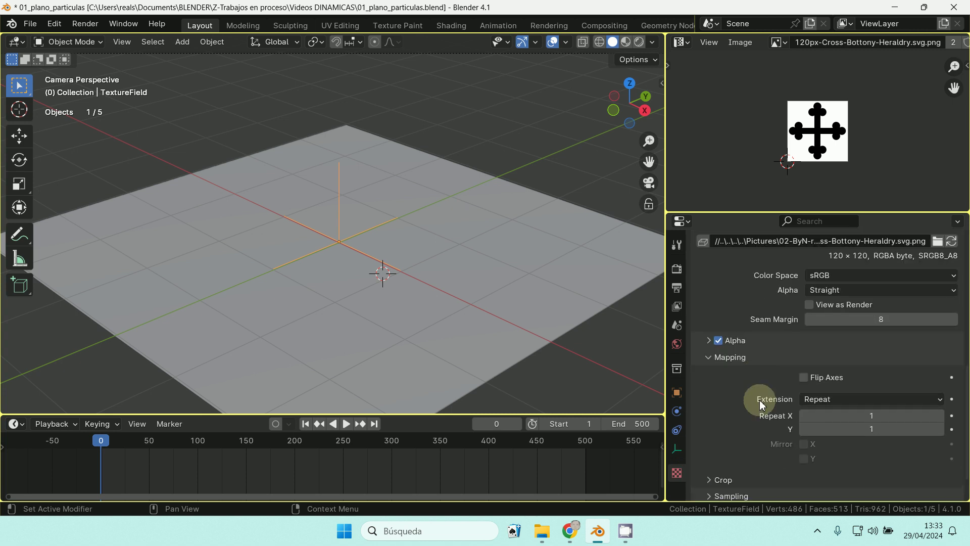
click(816, 357)
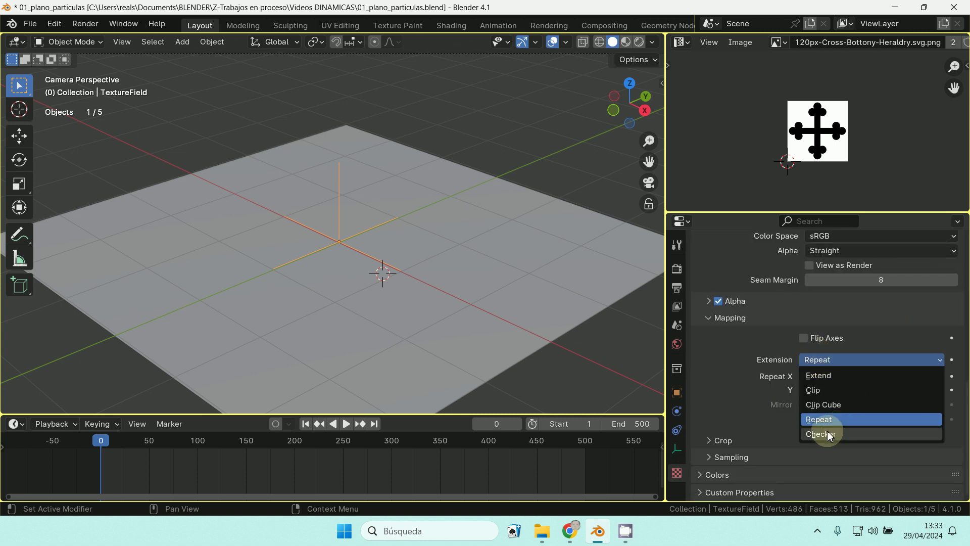
click(830, 376)
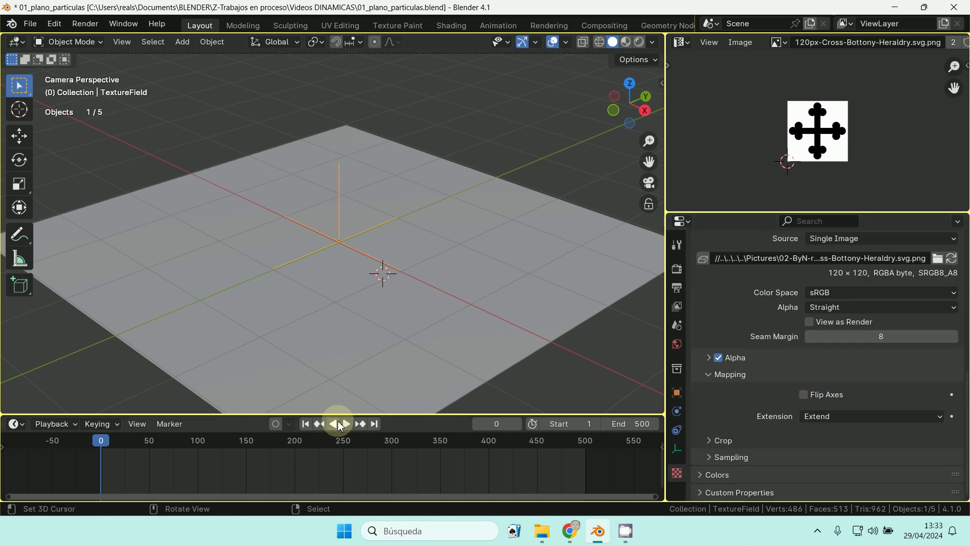
click(340, 426)
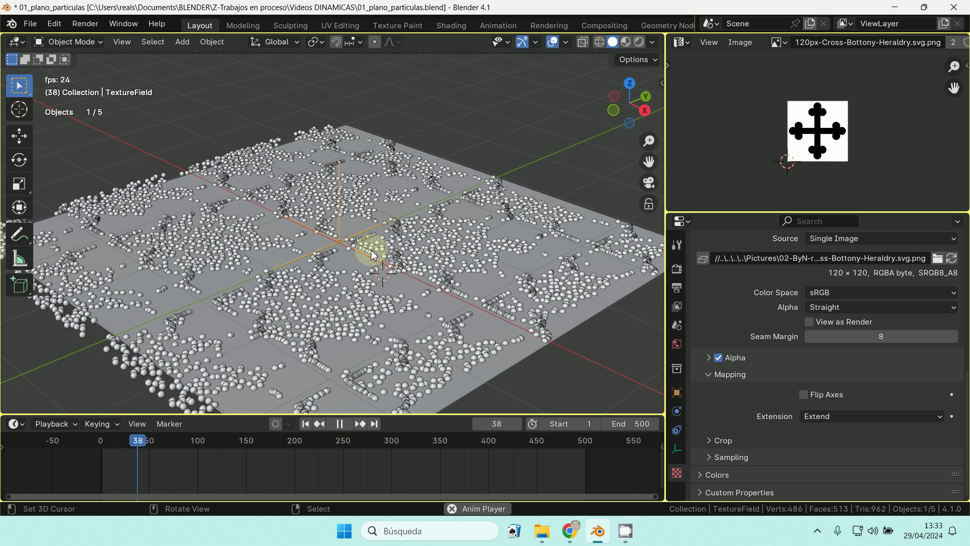
key(Escape)
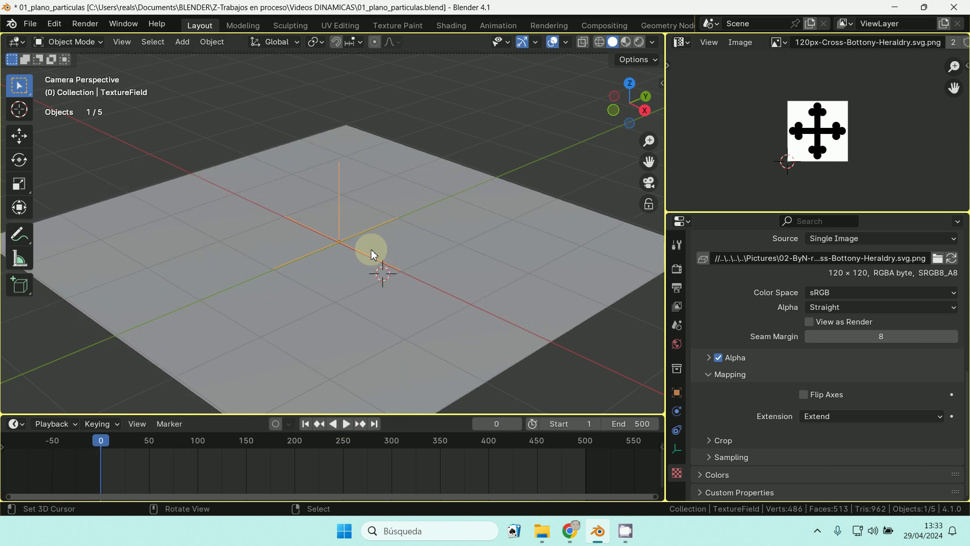
Set the damping of the plane's particle system to 1 and play the simulation.
click(495, 357)
click(677, 429)
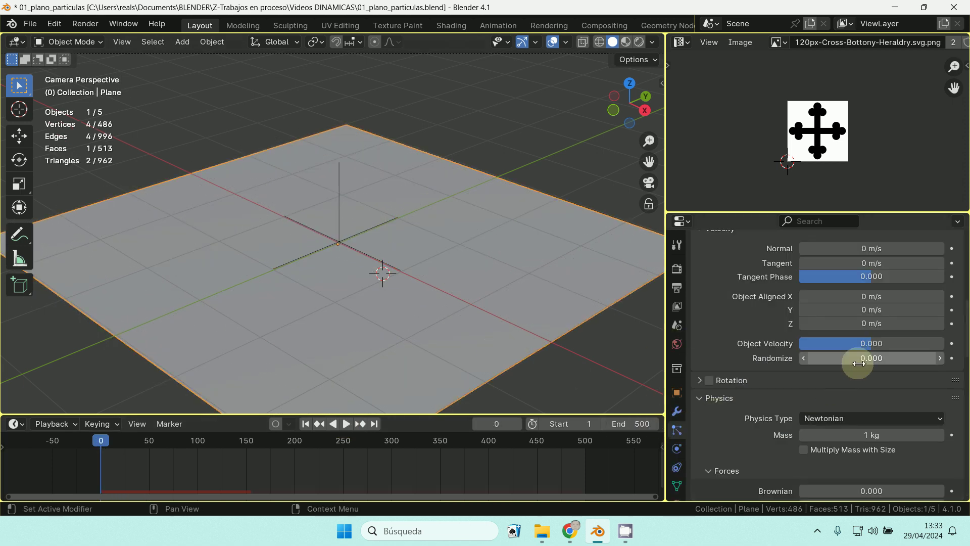
scroll(857, 363, down, 15)
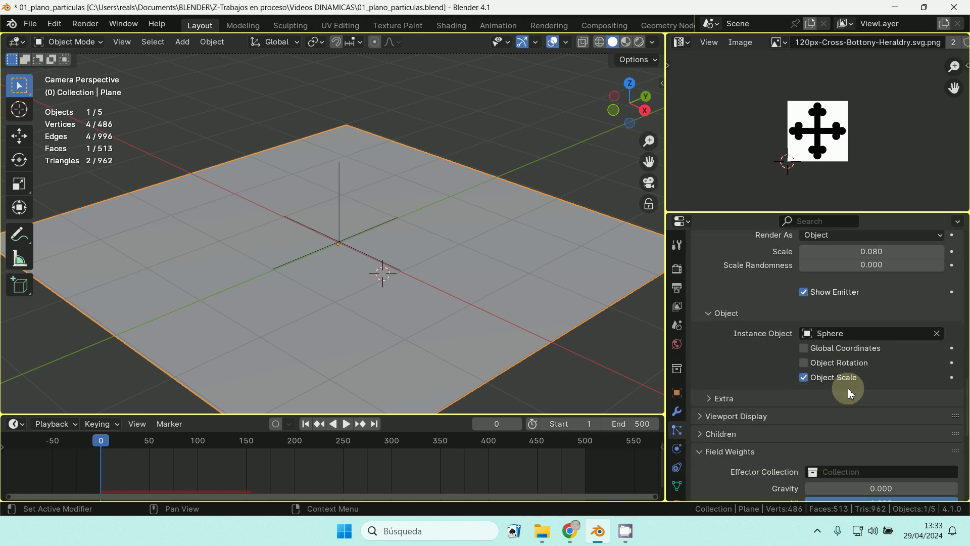
scroll(849, 393, down, 5)
scroll(851, 394, up, 15)
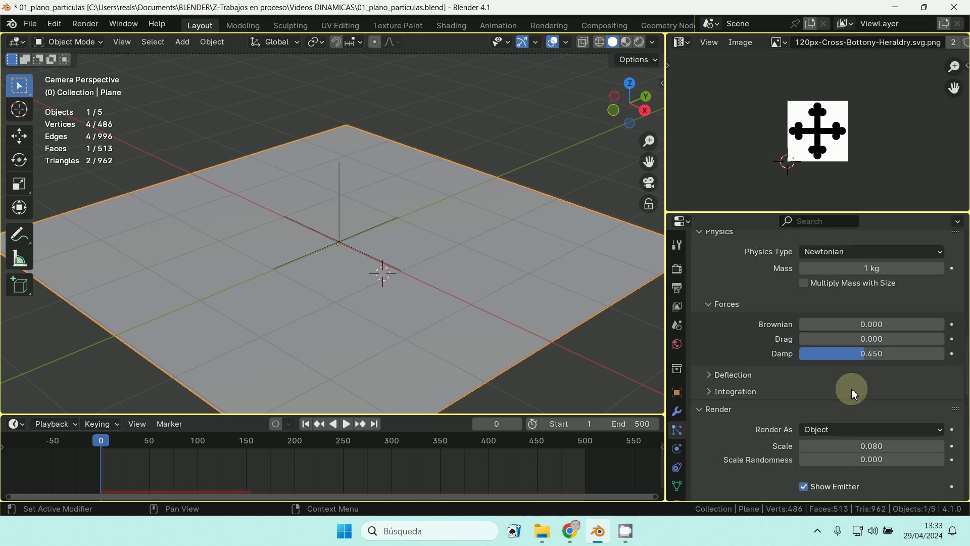
mouse_move(866, 351)
mouse_down()
mouse_move(329, 390)
mouse_move(812, 340)
mouse_move(865, 360)
mouse_up()
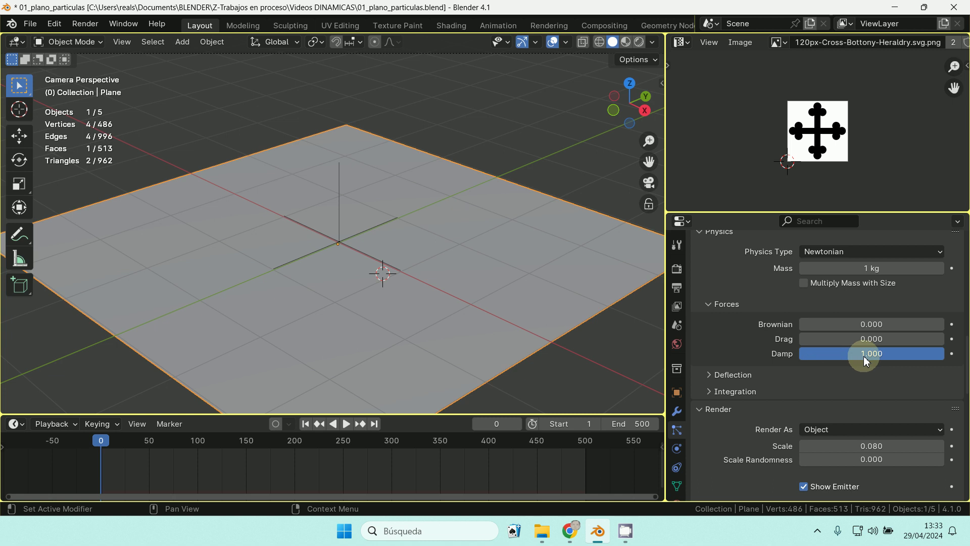
click(346, 424)
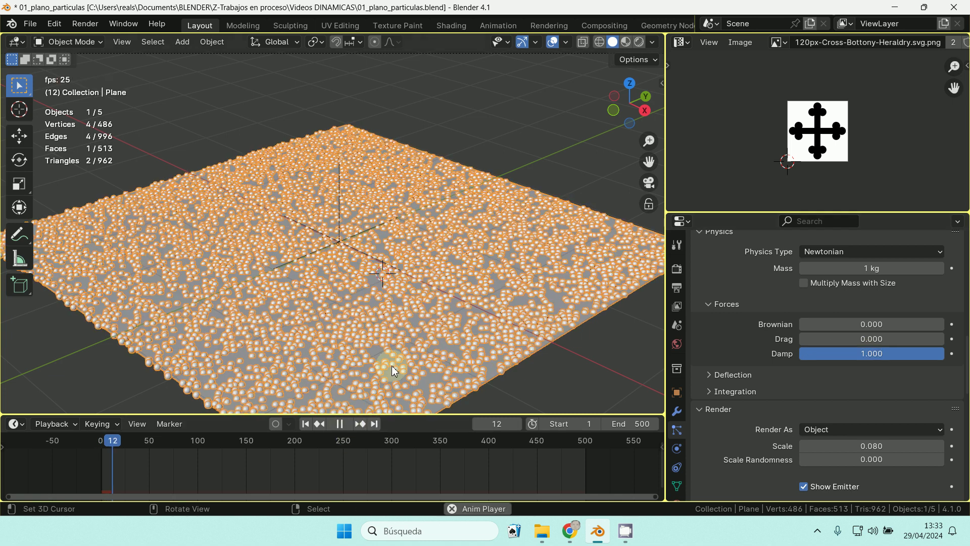
scroll(346, 260, up, 3)
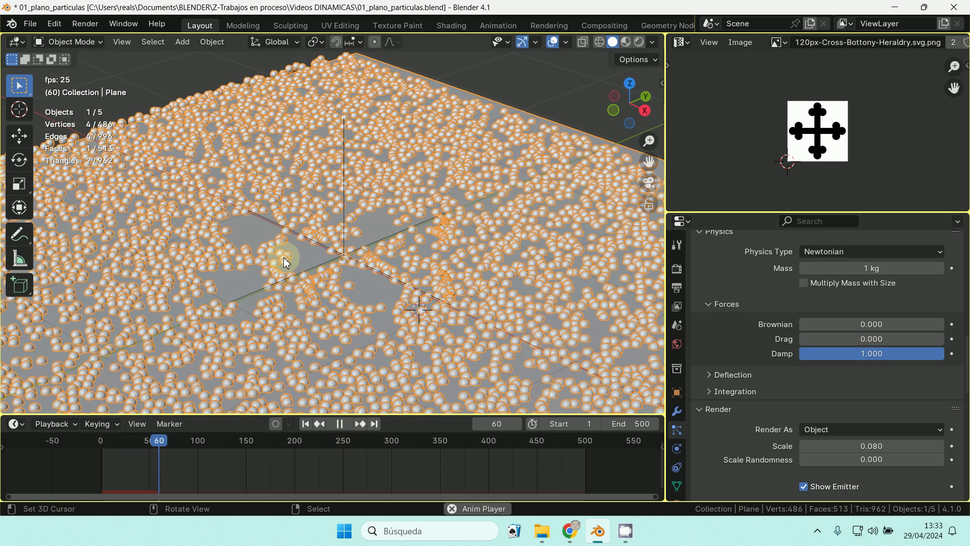
key(Escape)
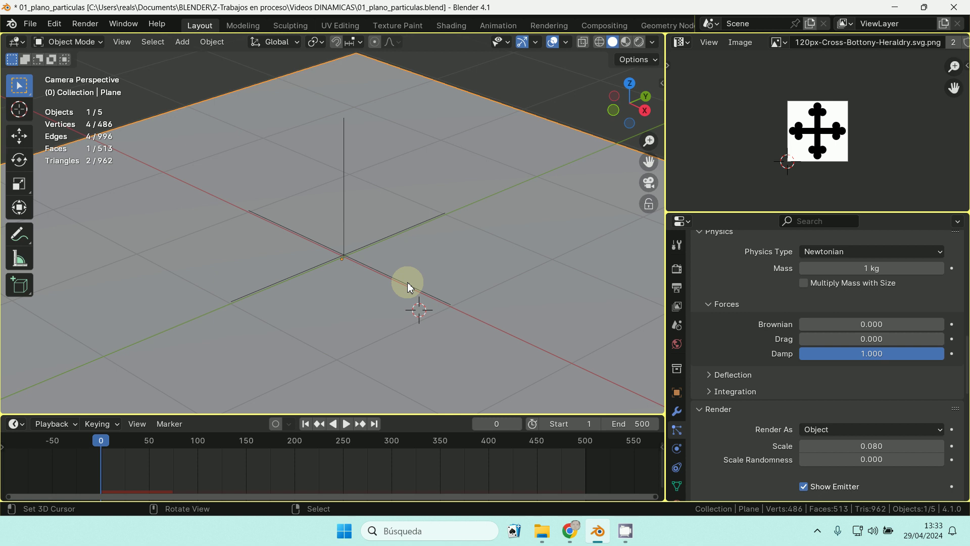
Deselect the plane, replay the simulation and examine the particles around the force field up close.
scroll(408, 287, down, 4)
click(461, 357)
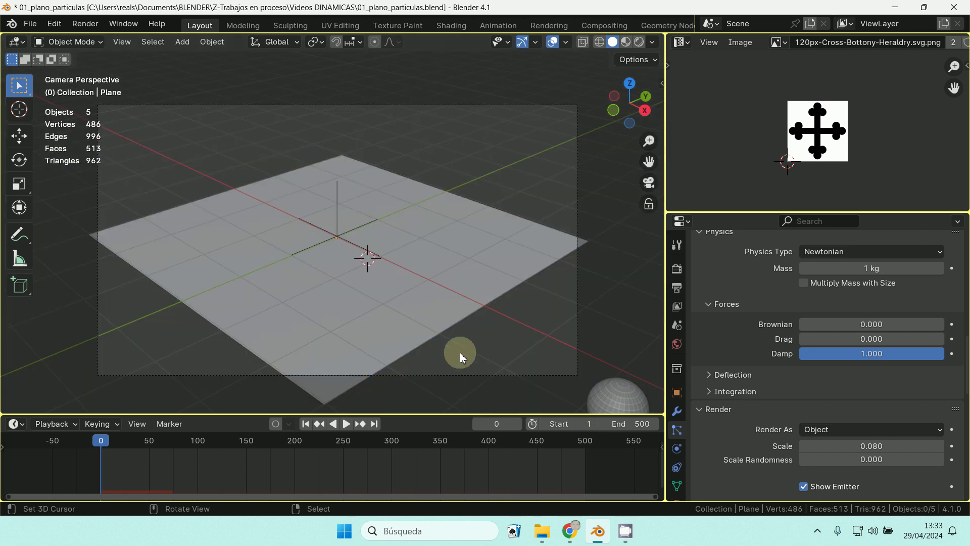
click(347, 425)
scroll(373, 371, up, 5)
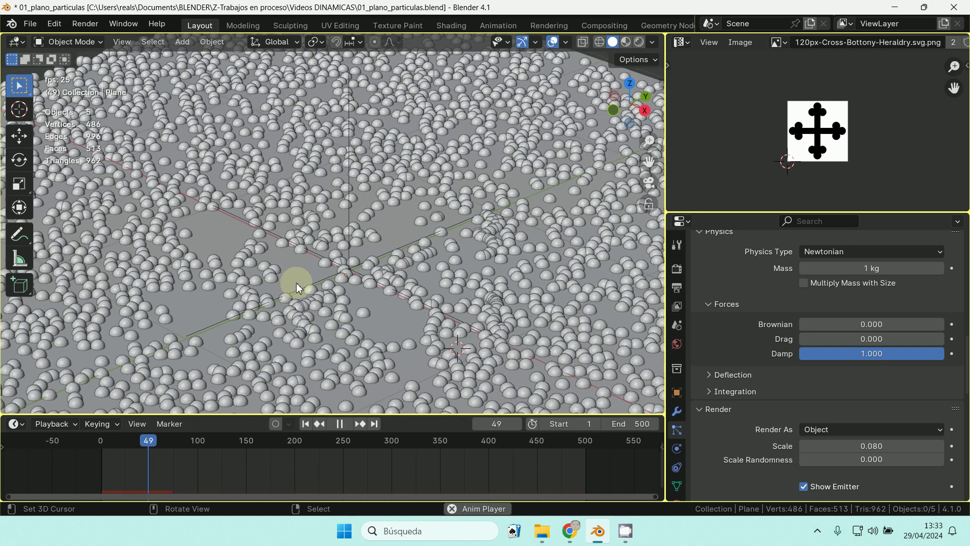
click(416, 289)
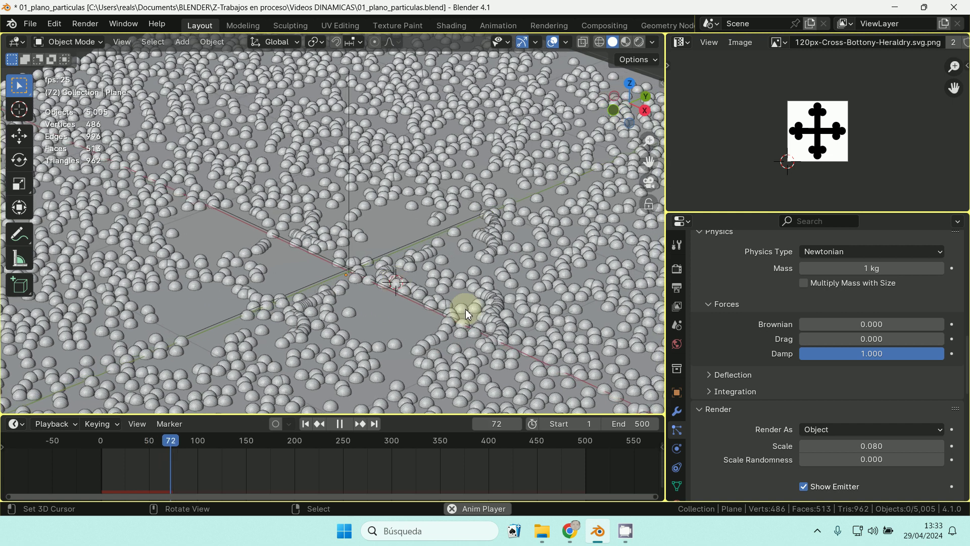
key(Escape)
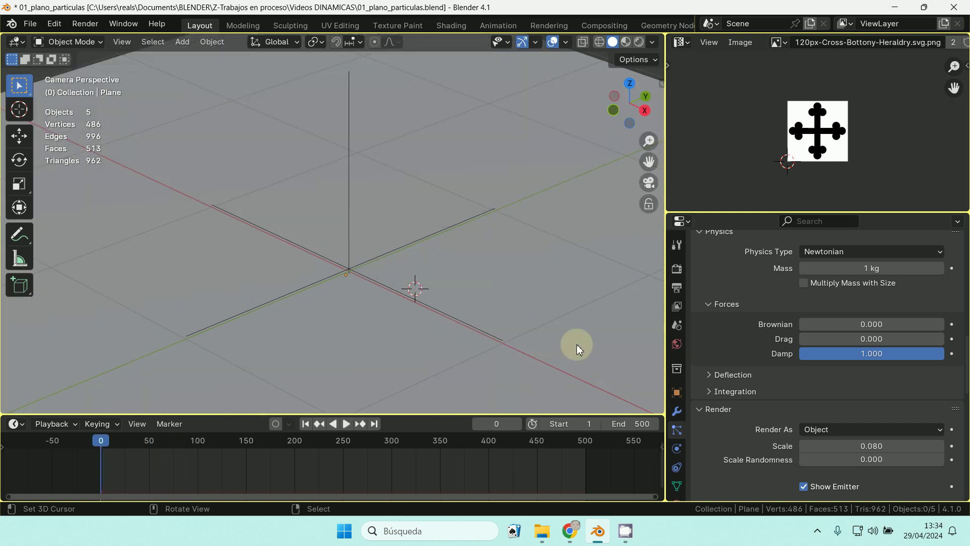
scroll(578, 349, down, 5)
Change the cross texture's mapping extension to Clip and play the particle simulation.
scroll(675, 470, down, 2)
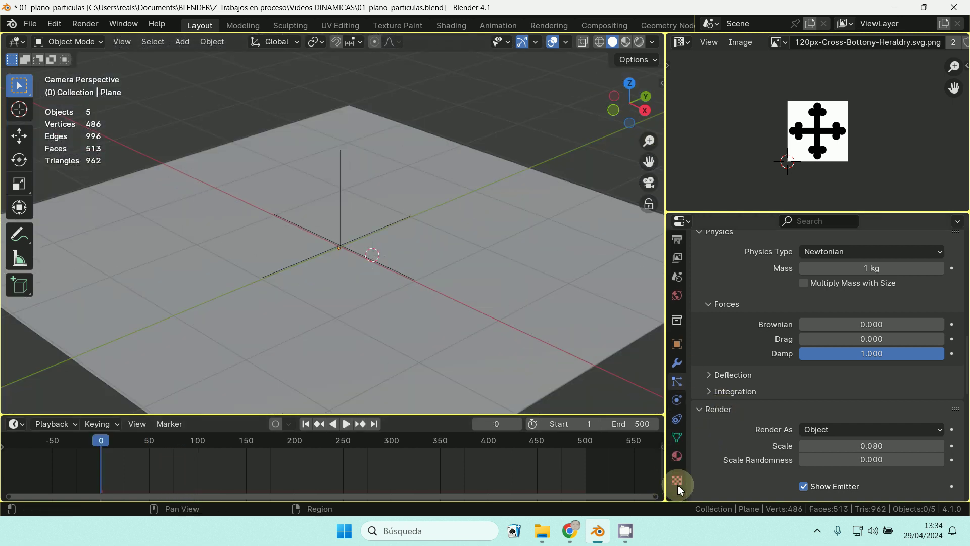
click(677, 481)
scroll(834, 376, up, 5)
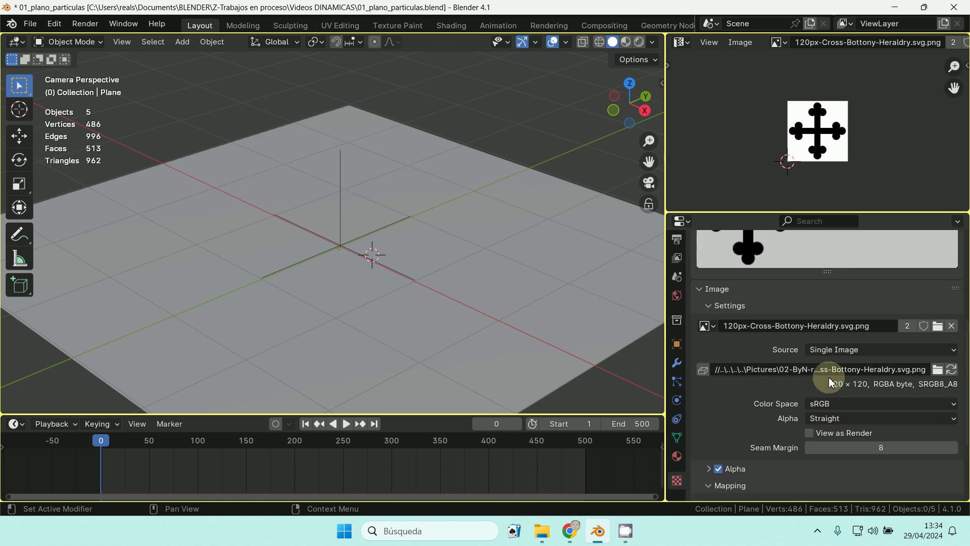
scroll(818, 408, down, 5)
click(819, 429)
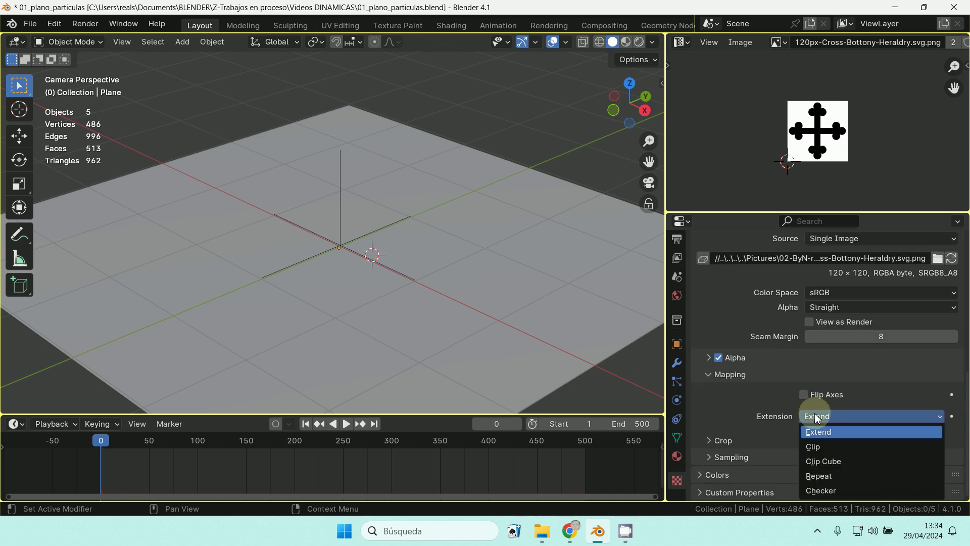
click(789, 446)
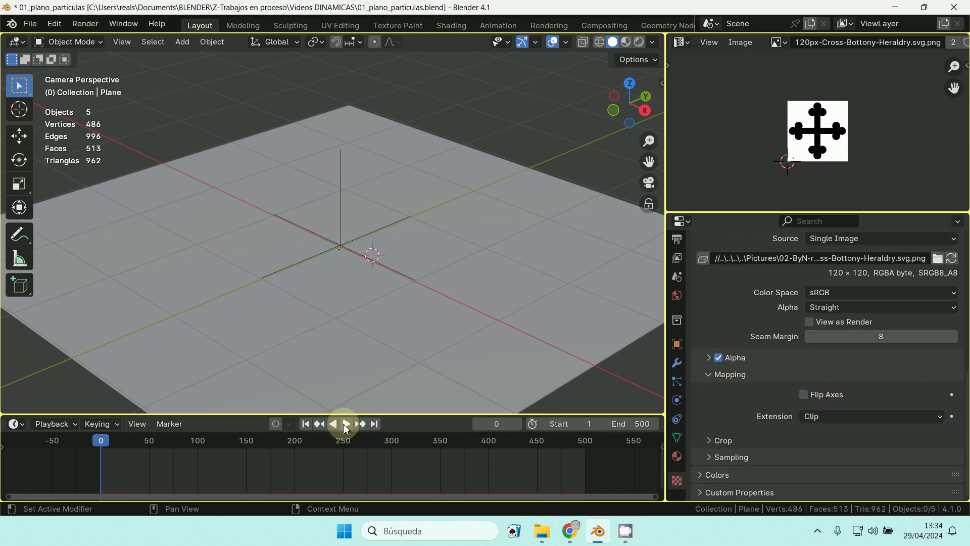
click(346, 425)
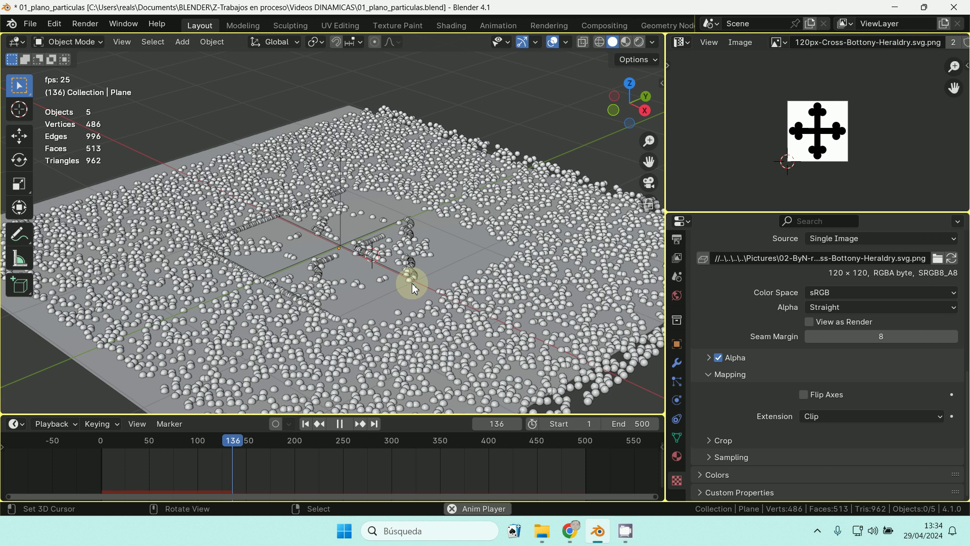
key(Escape)
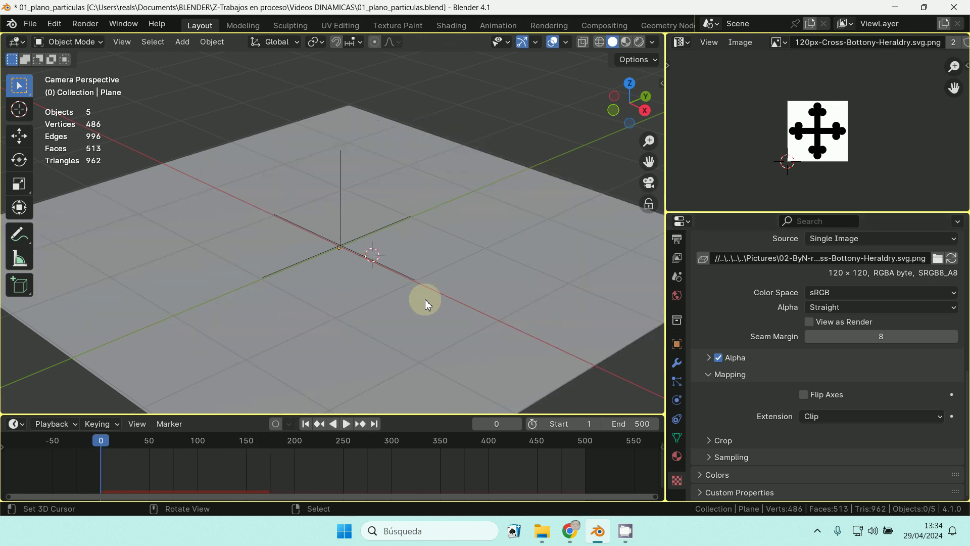
Leave the camera view, select the emitter plane and clear its scale.
key(Home)
scroll(436, 302, up, 4)
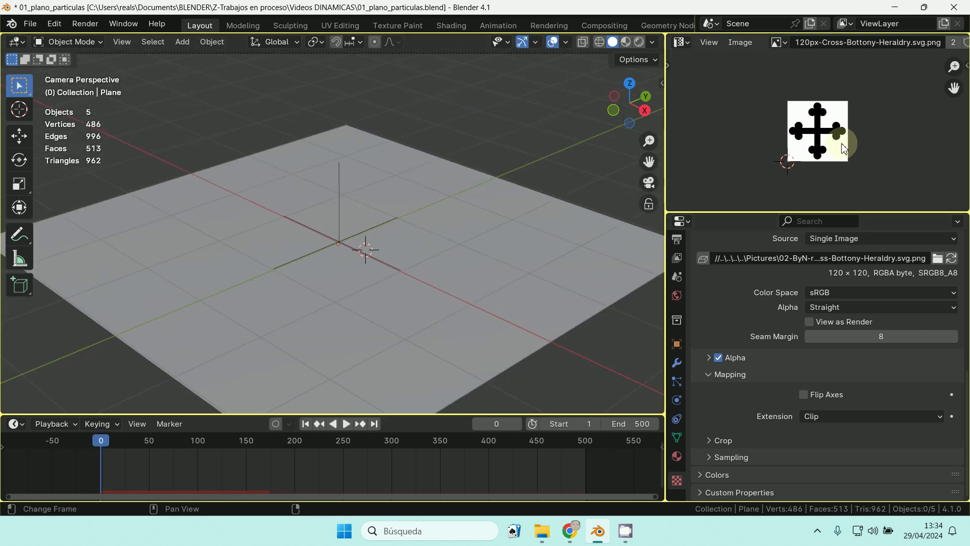
scroll(354, 220, up, 2)
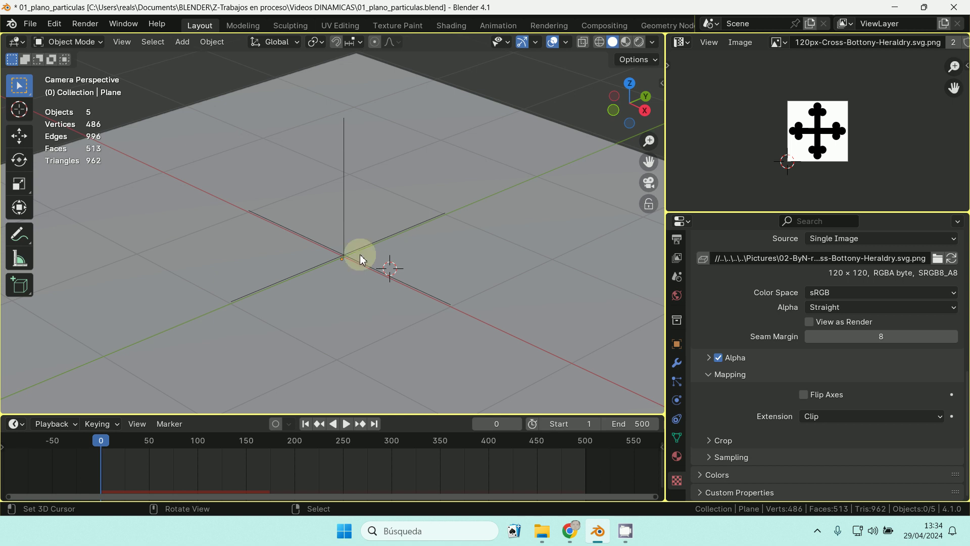
key(KP_0)
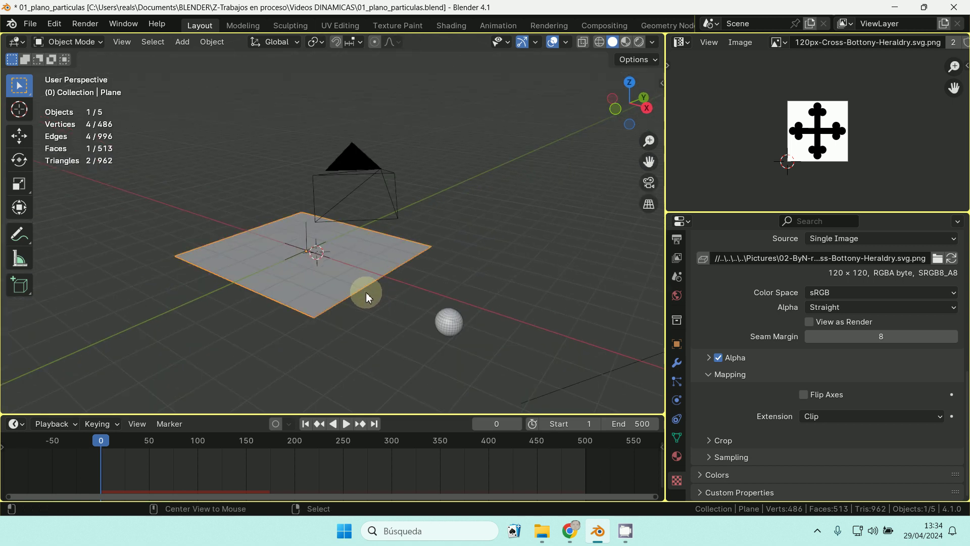
key(alt+s)
scroll(366, 291, up, 4)
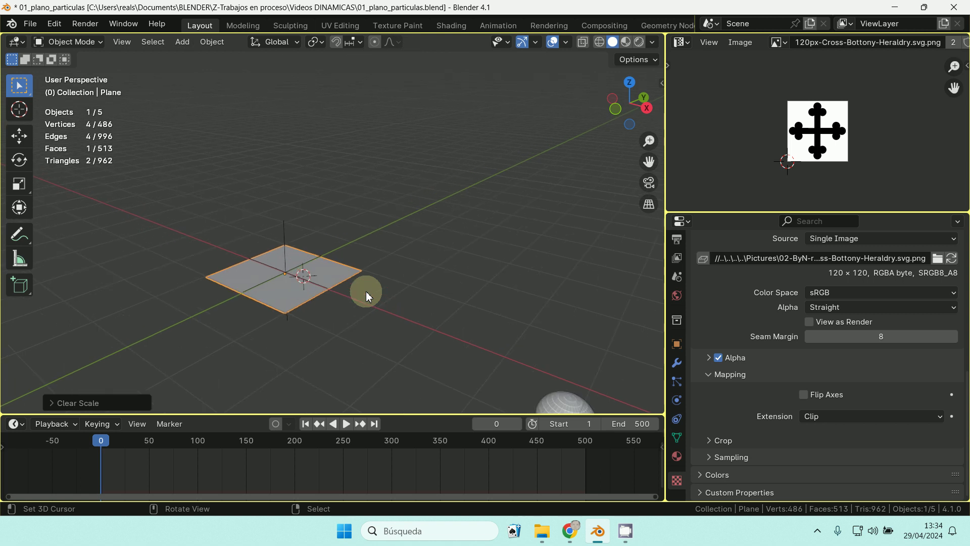
scroll(365, 291, up, 6)
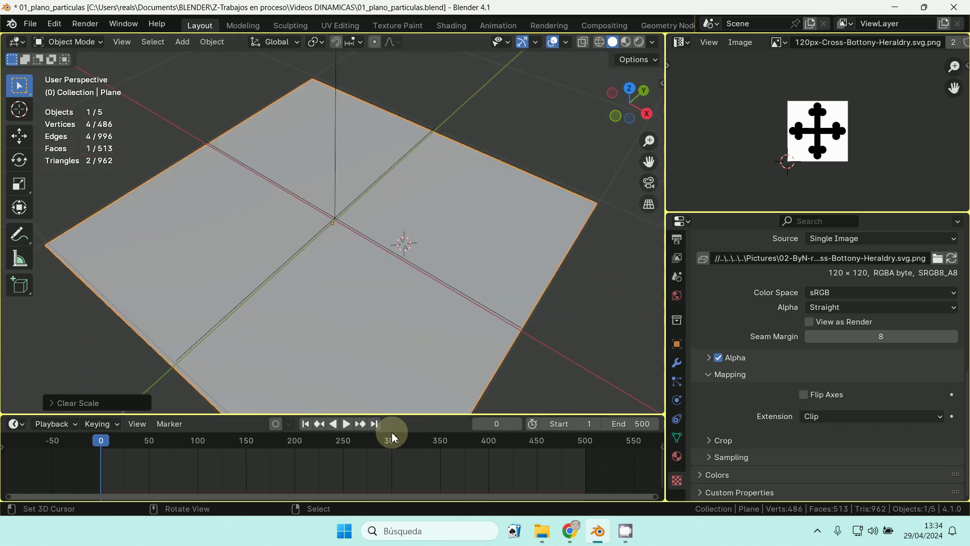
Play the simulation on the rescaled plane and examine the particle pattern from several angles.
click(346, 423)
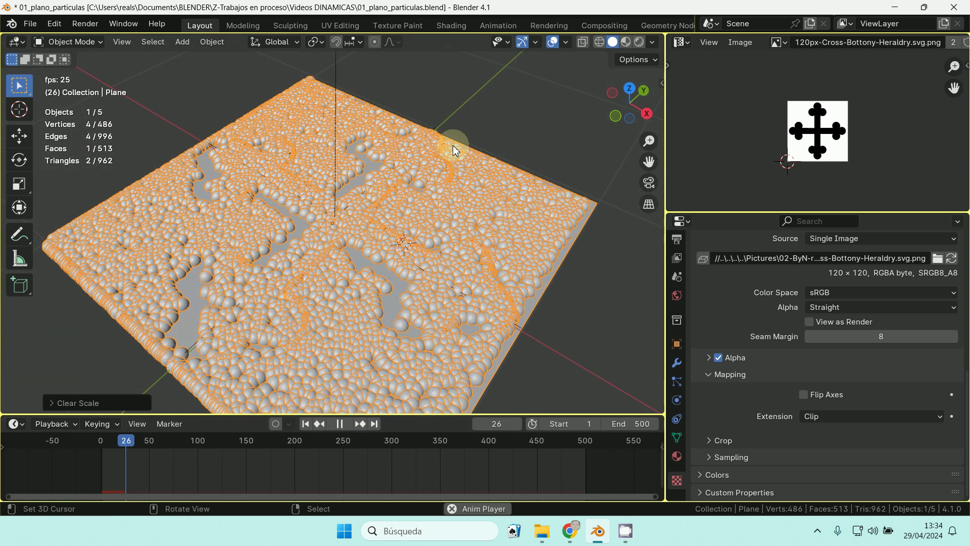
middle_drag(420, 269, 372, 340)
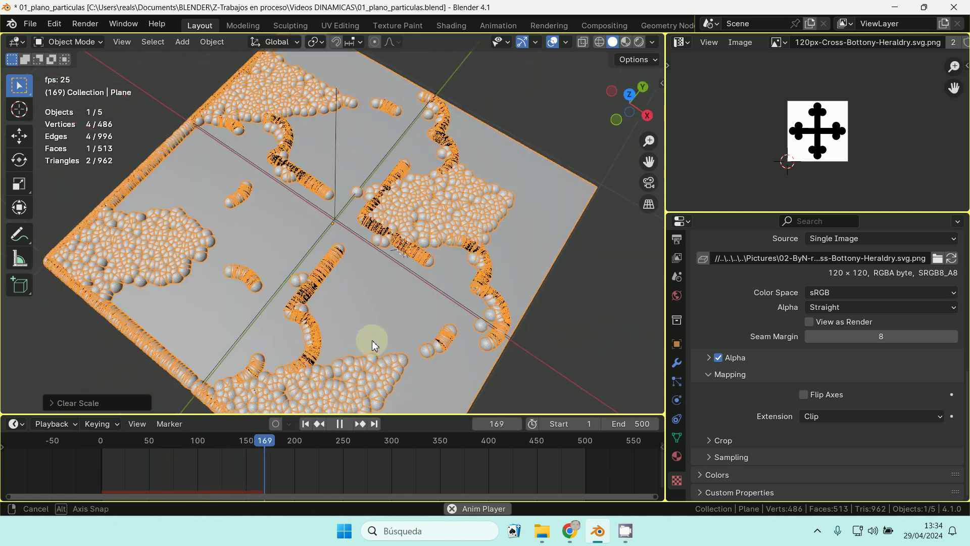
middle_drag(418, 158, 316, 225)
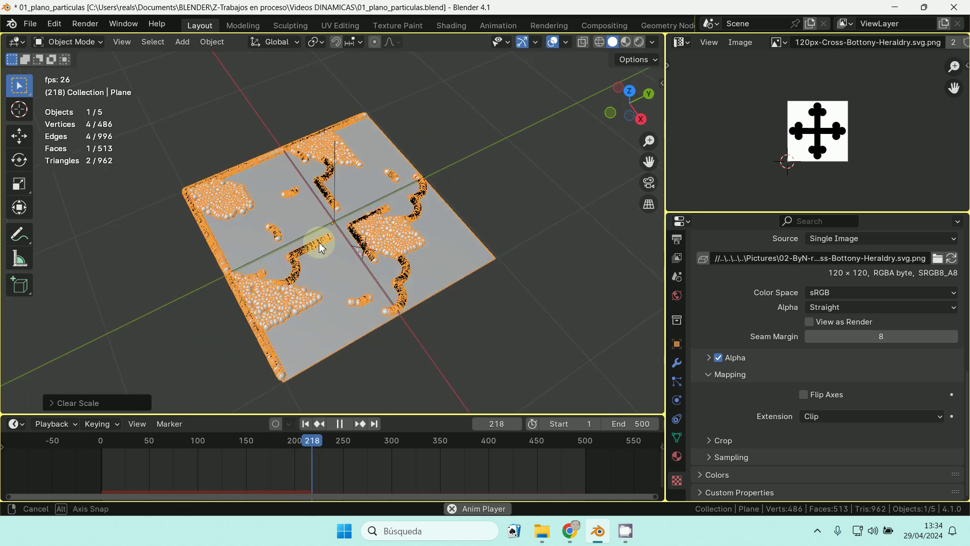
scroll(316, 224, up, 3)
scroll(600, 369, down, 3)
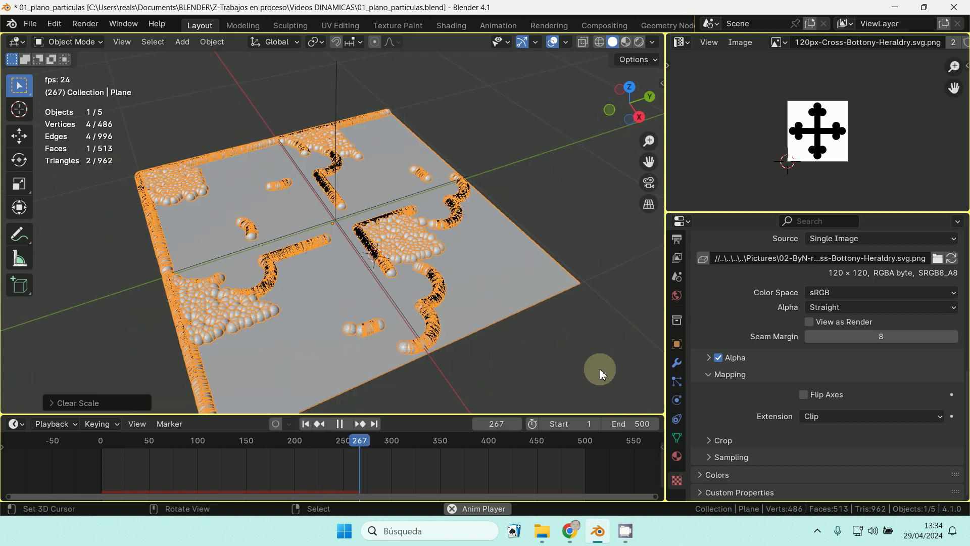
middle_drag(599, 369, 507, 291)
key(Escape)
scroll(458, 349, down, 1)
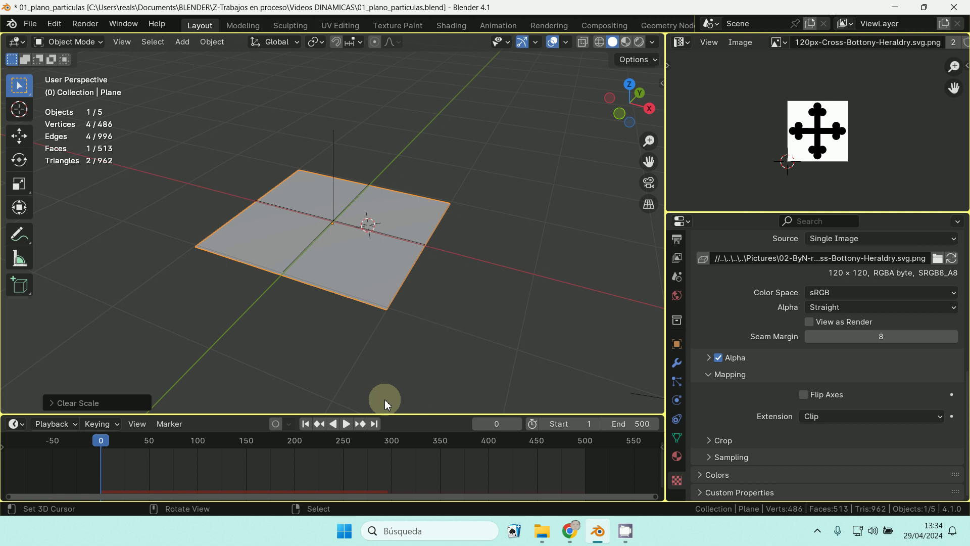
middle_drag(485, 374, 454, 350)
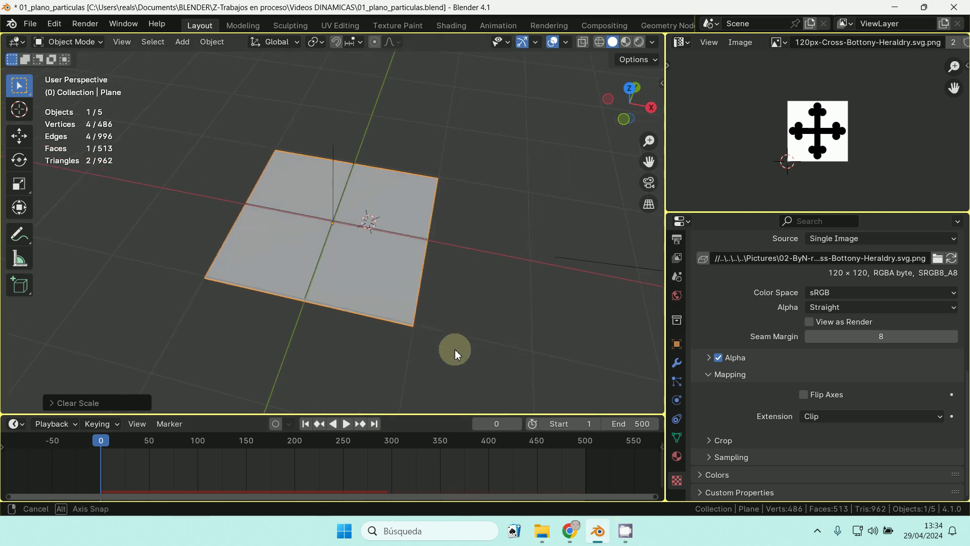
click(625, 531)
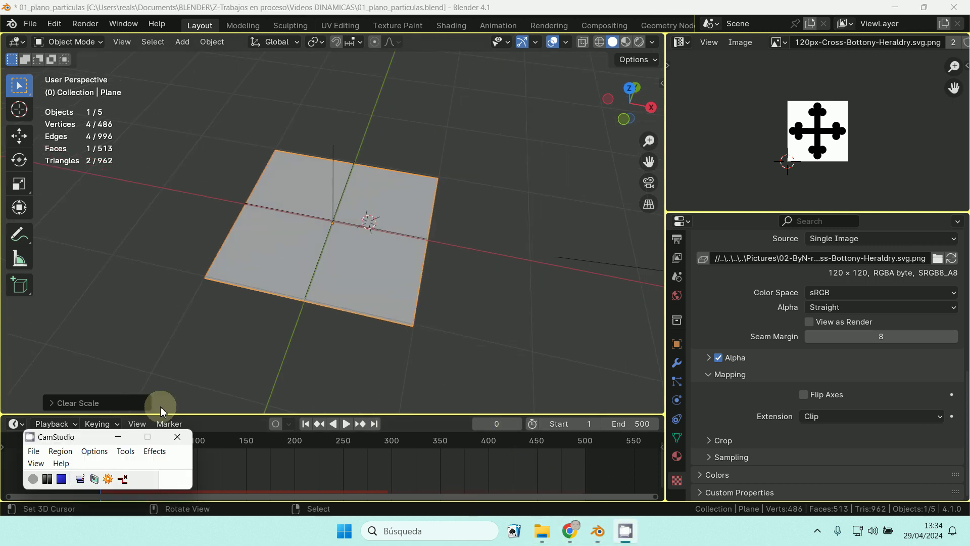